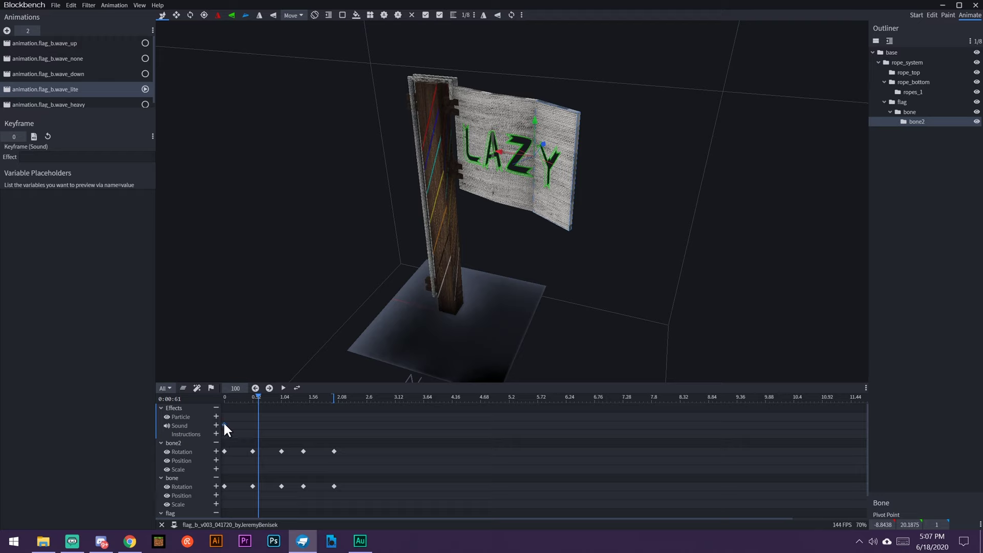
Step: Delete the sound keyframe at the start of the wave_lite animation and remove the Effects channels from the timeline
key("Delete")
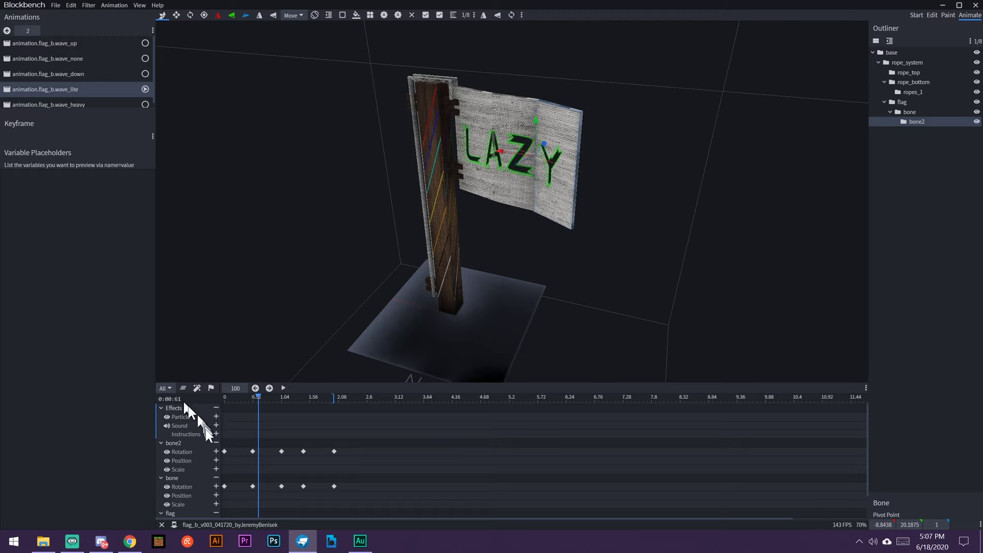
left_click(216, 409)
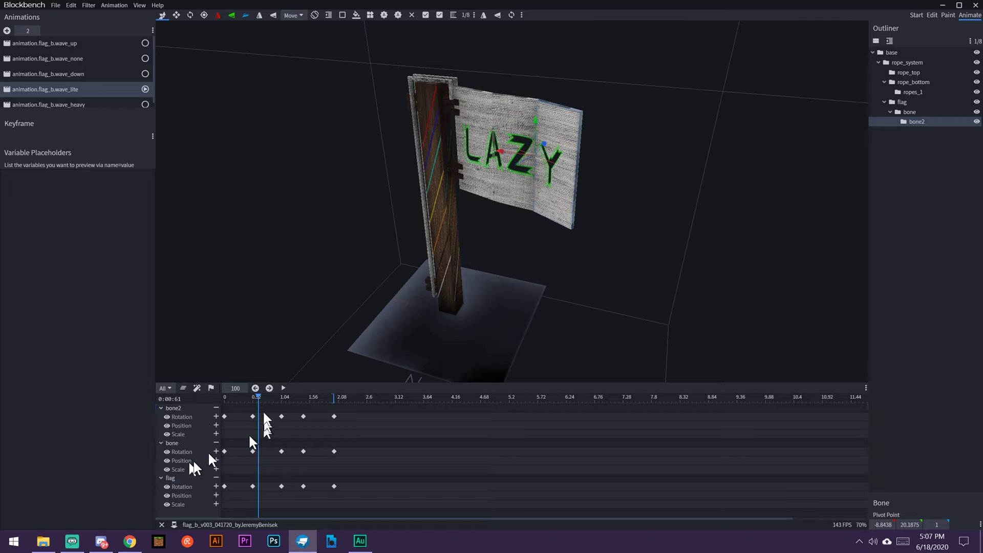
Step: Play the wave_lite animation and watch the flag's motion from a more frontal angle
left_click(283, 388)
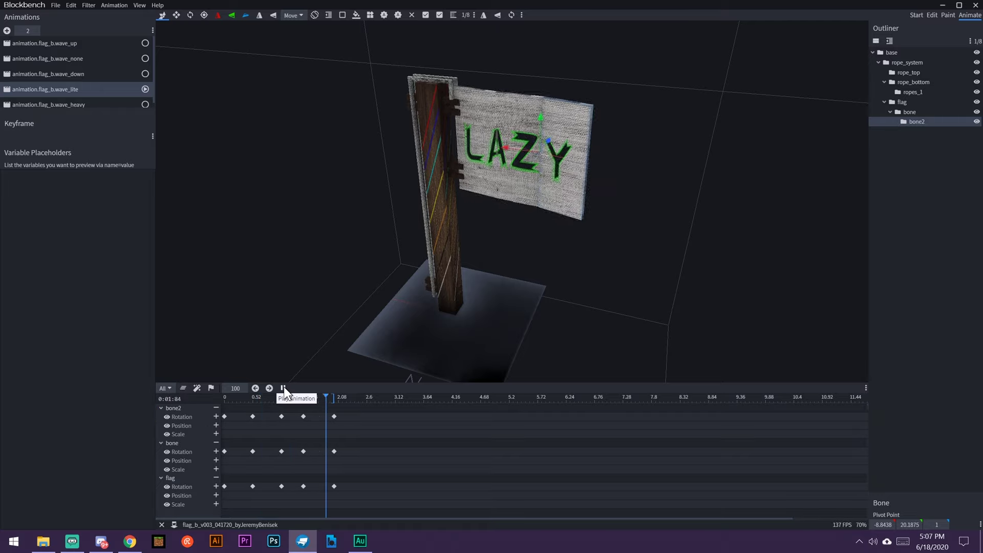
left_click_drag(461, 333, 621, 322)
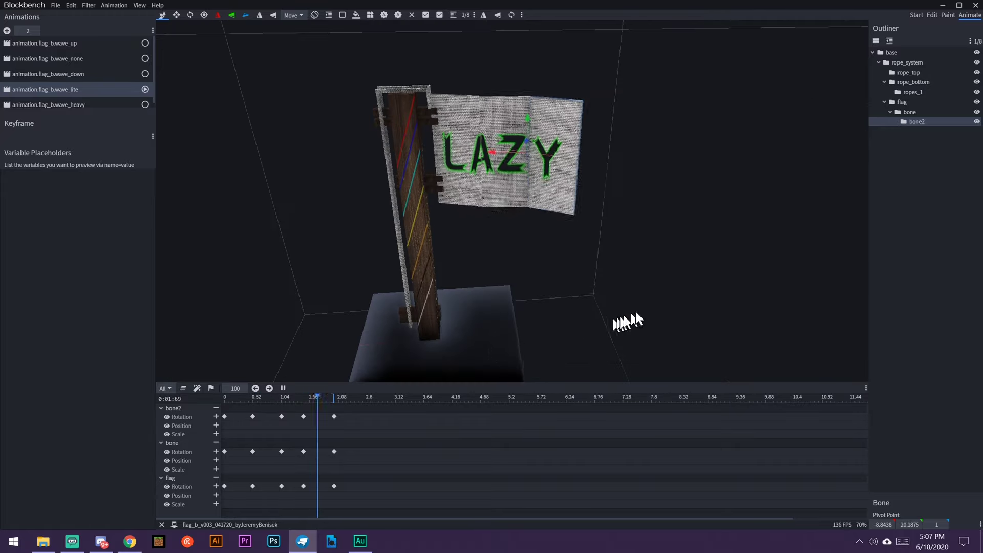
left_click(283, 388)
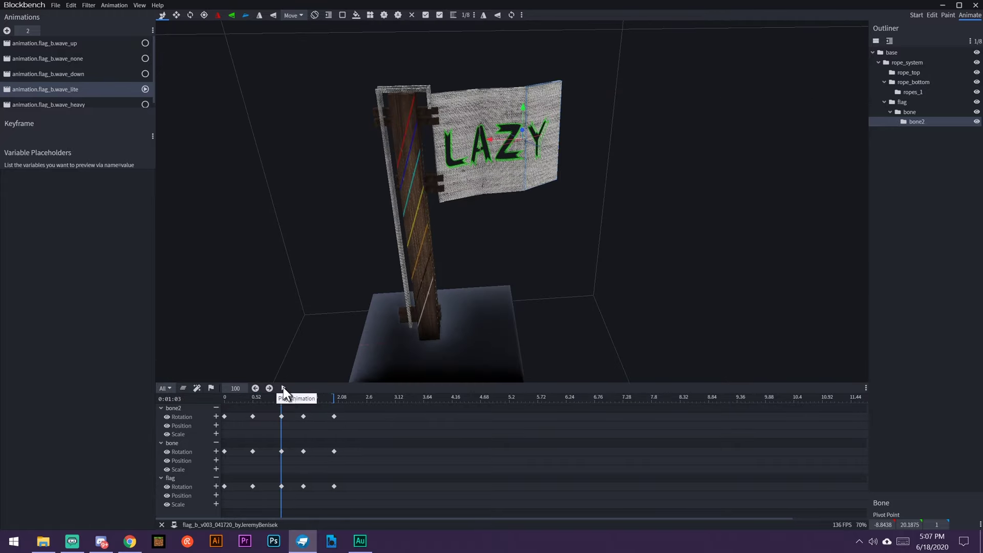
Step: Bring the Effects channels back into the timeline and add a sound keyframe at 1.04 that uses flag_b_flap_a_v001.ogg
left_click(183, 388)
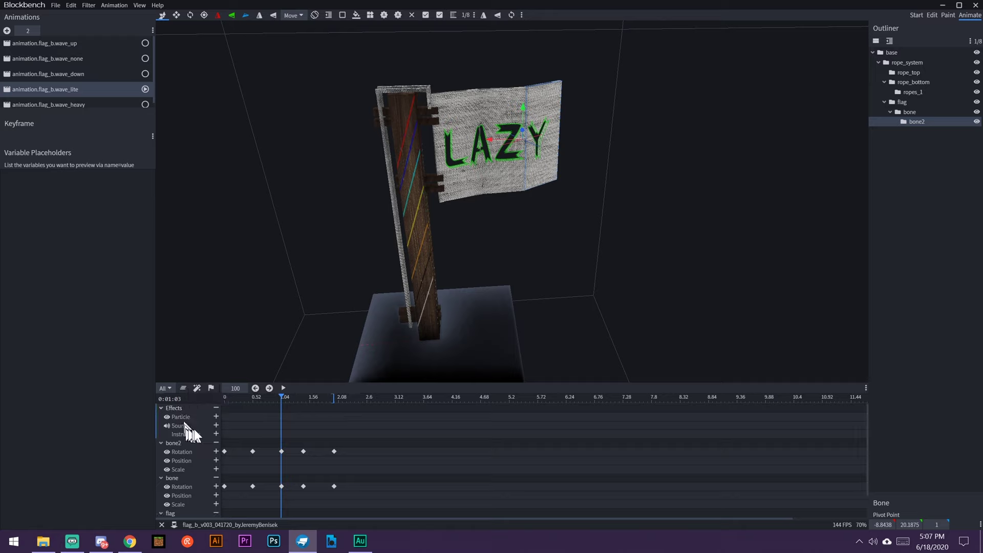
left_click(216, 425)
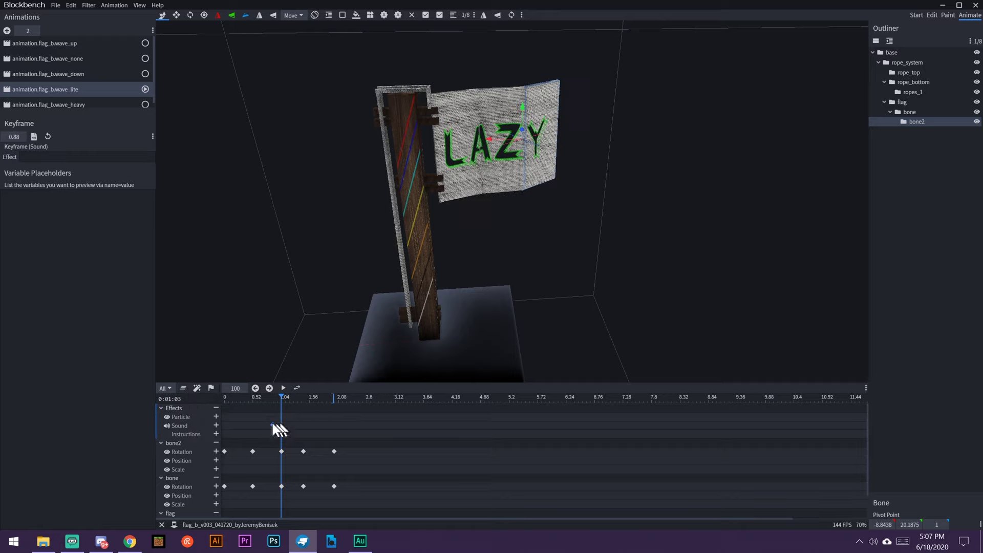
left_click_drag(280, 425, 283, 425)
left_click(34, 136)
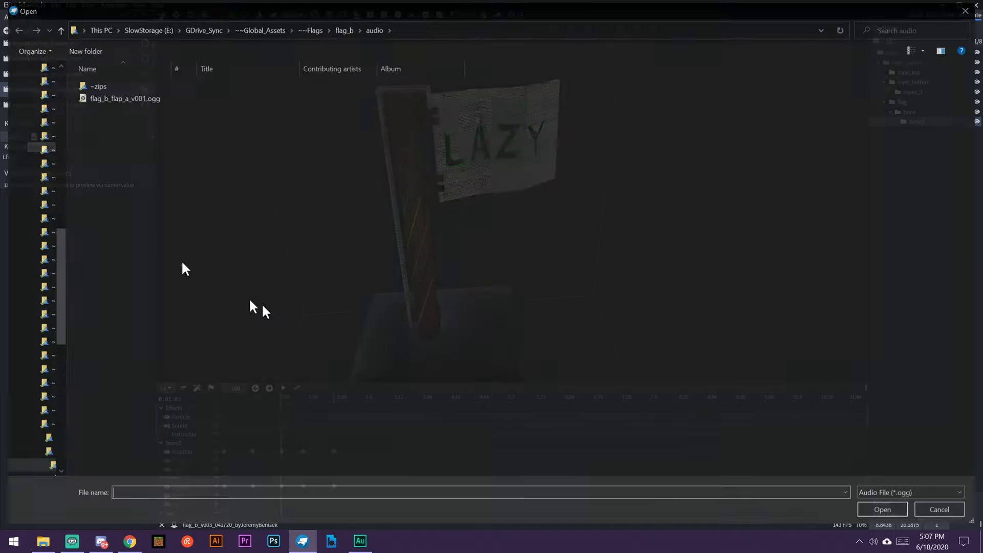
left_click(133, 96)
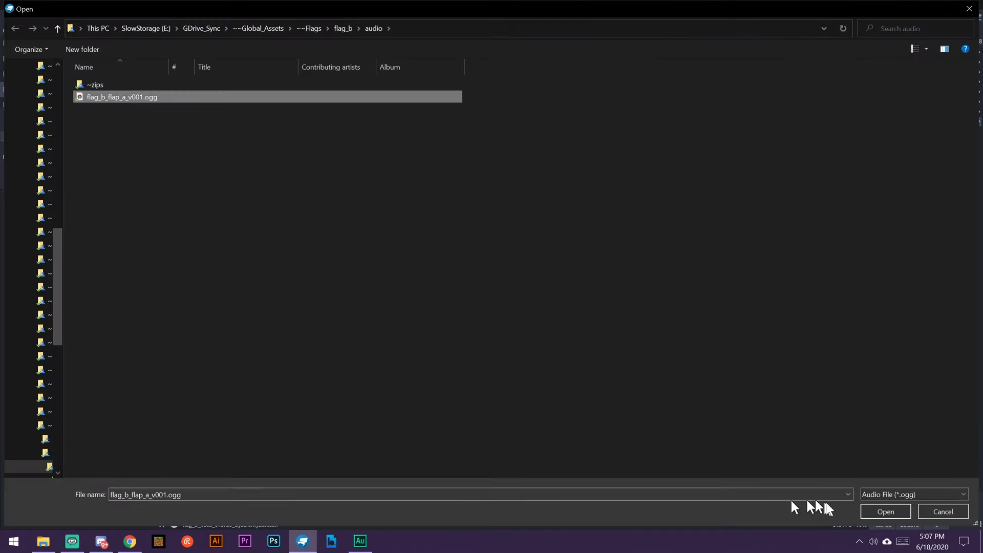
left_click(871, 509)
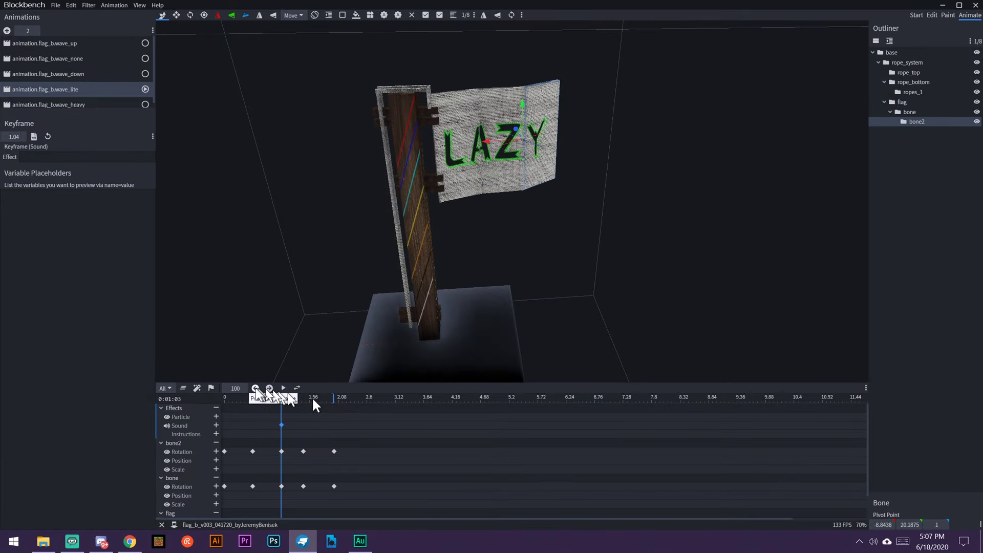
Step: Play the animation with its sound while viewing the flag edge-on
left_click(283, 387)
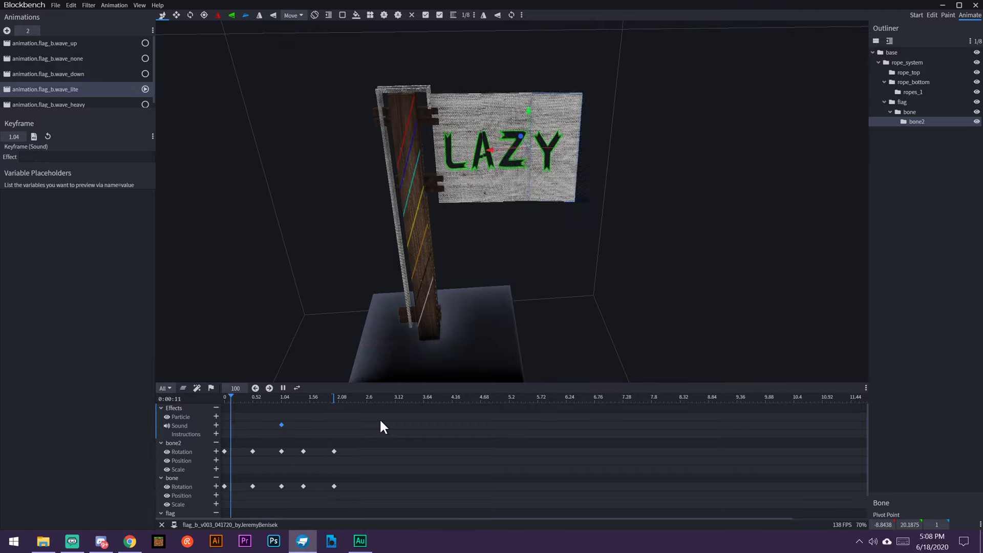
left_click_drag(726, 291, 539, 271)
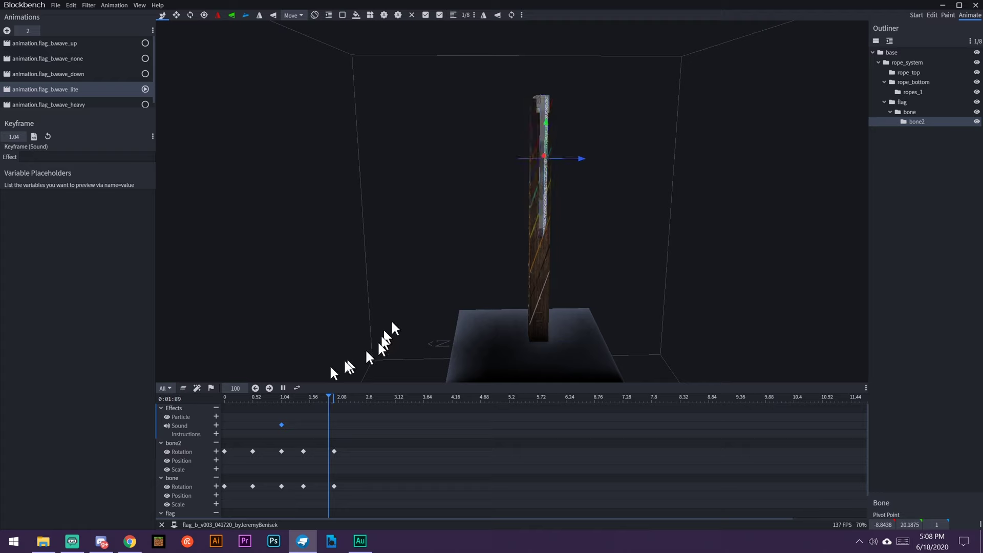
left_click(284, 388)
Step: Move the flap sound keyframe to 0.56 and place a copy of it at 1.04
mouse_move(250, 400)
left_mouse_down()
mouse_move(221, 398)
mouse_move(262, 397)
mouse_move(254, 395)
left_mouse_up()
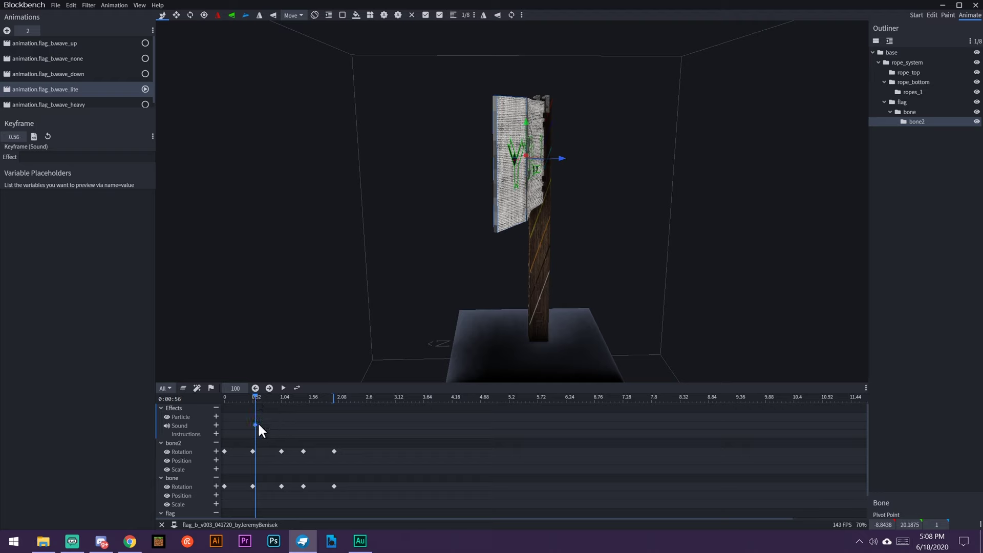
left_click_drag(254, 394, 281, 398)
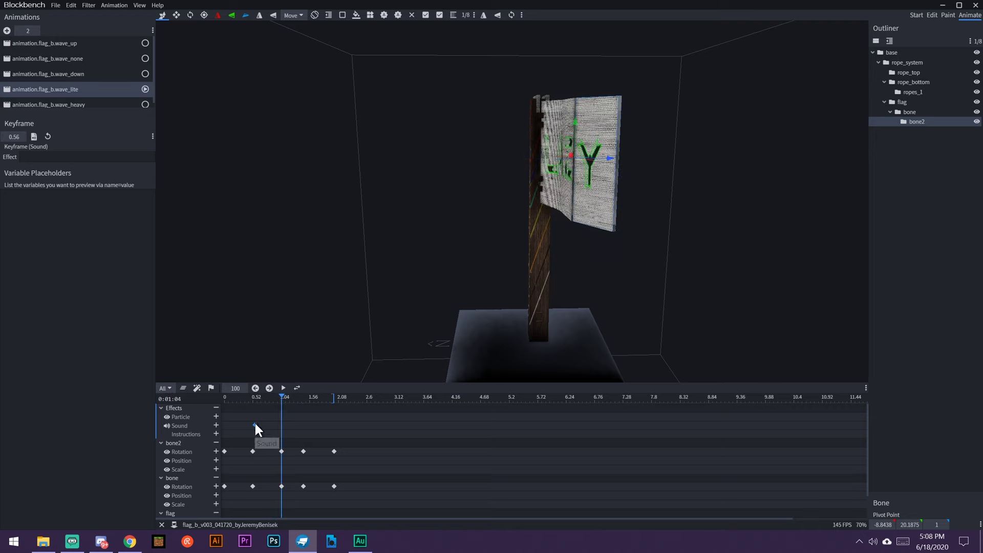
Step: Preview the sound timing, shift the second sound keyframe to 1.08, and return the playhead to 0
left_click(284, 388)
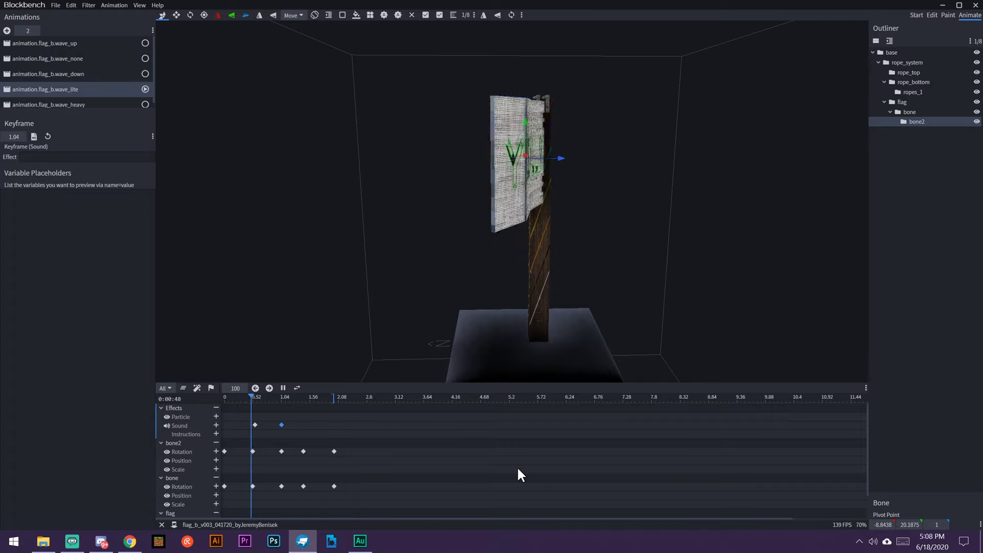
left_click(517, 466)
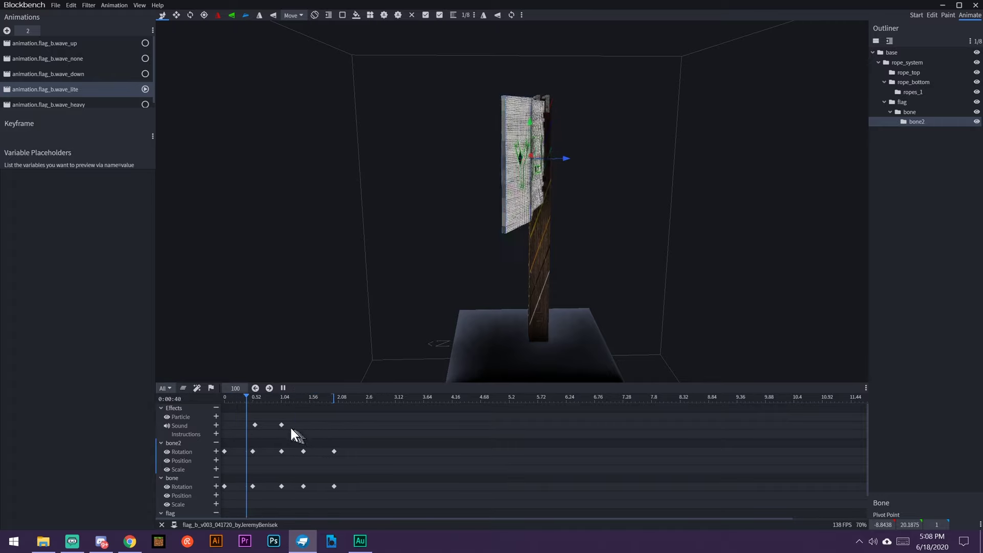
left_click_drag(282, 425, 284, 425)
left_click(283, 388)
left_click(226, 398)
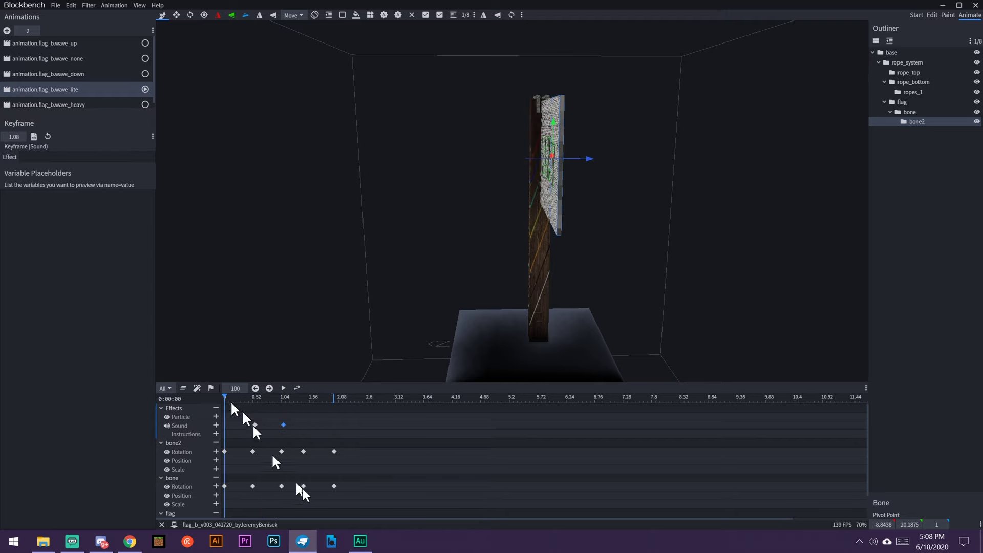
Step: Switch to Adobe Audition and select the first flap of the Cloth_Flap recording, about 0.718 to 1.432 s, playing the audio to check it
left_click(360, 541)
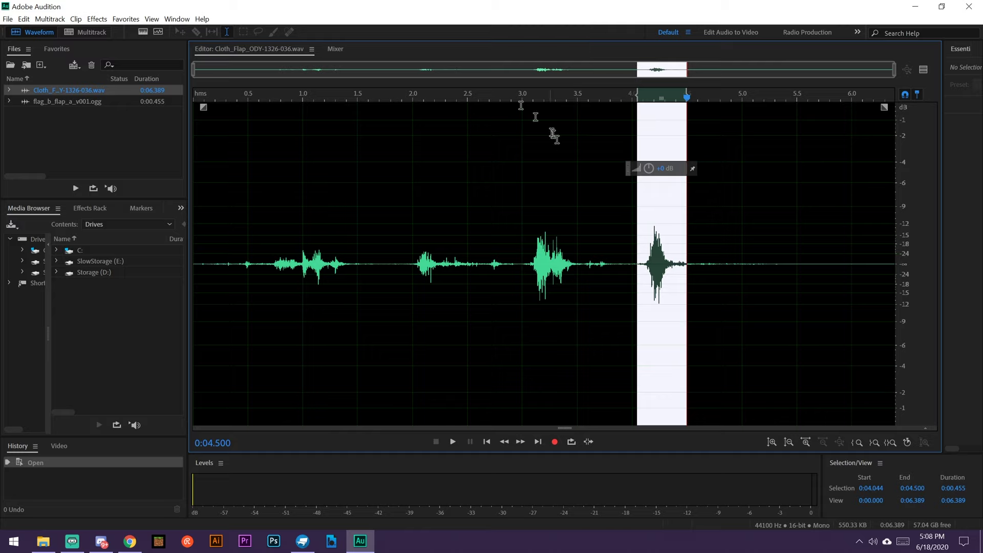
left_click(211, 94)
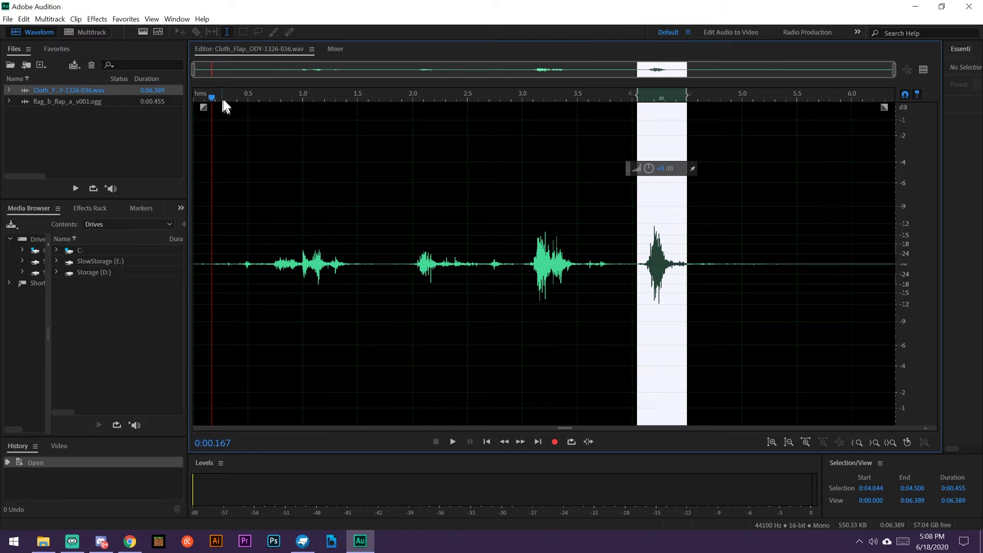
left_click_drag(263, 108, 347, 110)
left_click(272, 97)
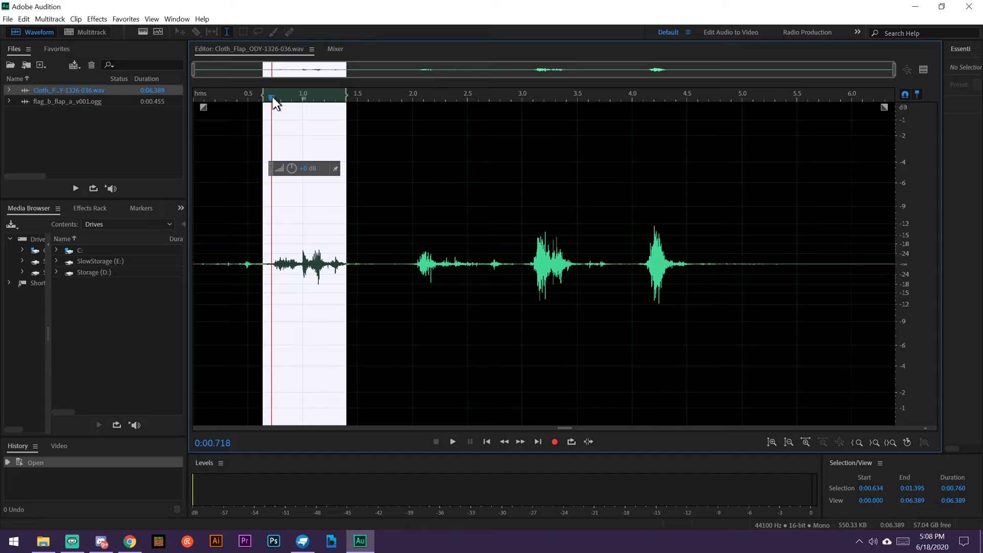
left_click_drag(271, 115, 351, 131)
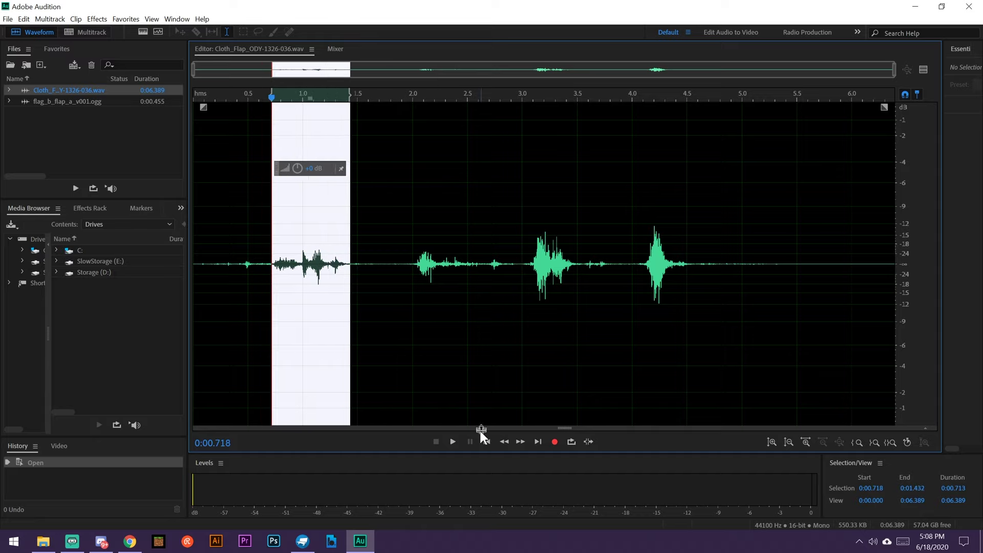
left_click(453, 442)
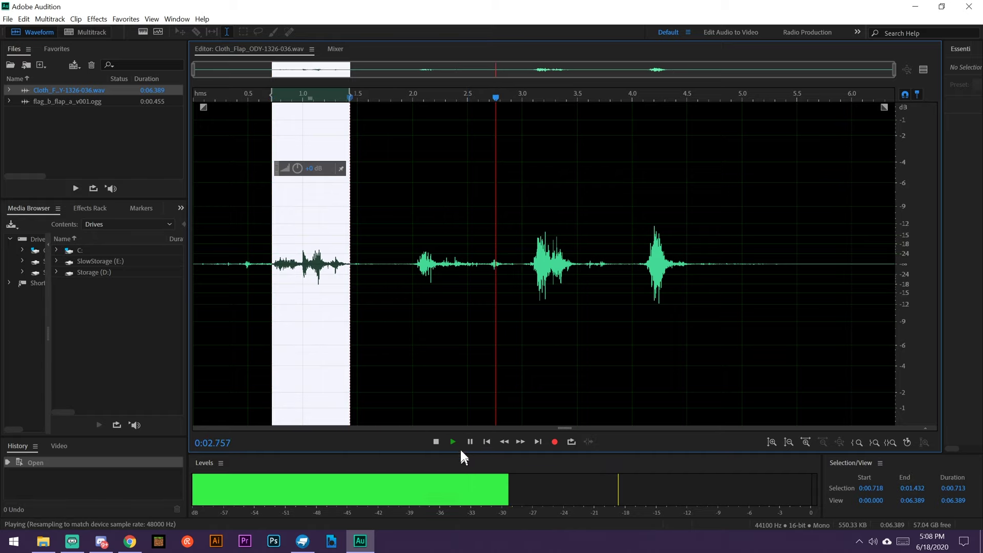
left_click(452, 442)
left_click(470, 442)
Step: Copy the selected flap to a new audio file and play it back with looping enabled
right_click(297, 210)
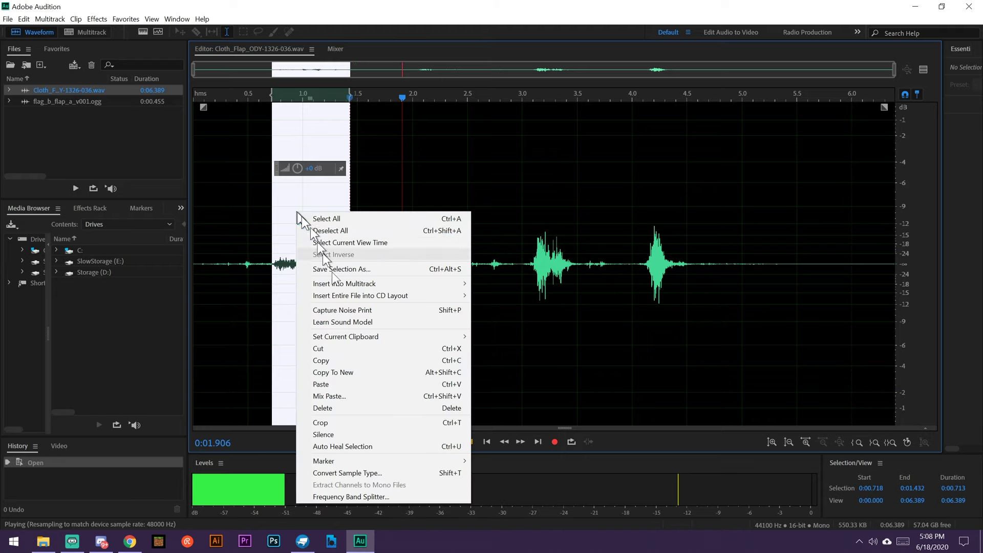
left_click(346, 372)
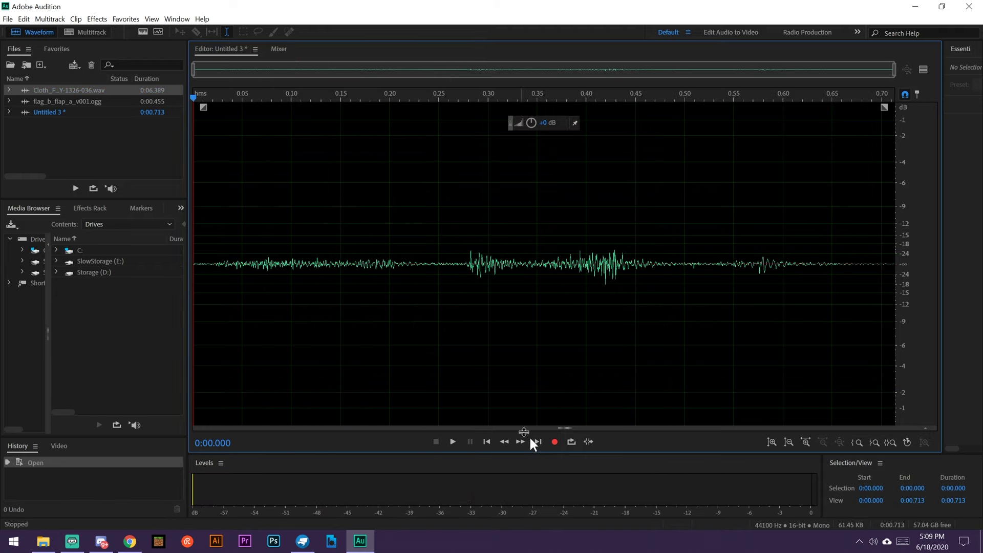
left_click(456, 443)
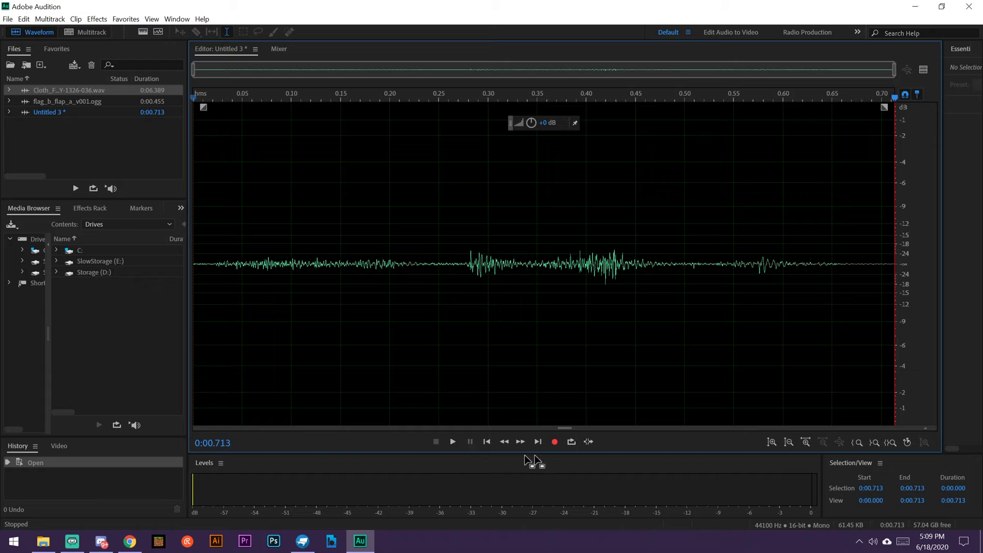
left_click(571, 442)
left_click(451, 441)
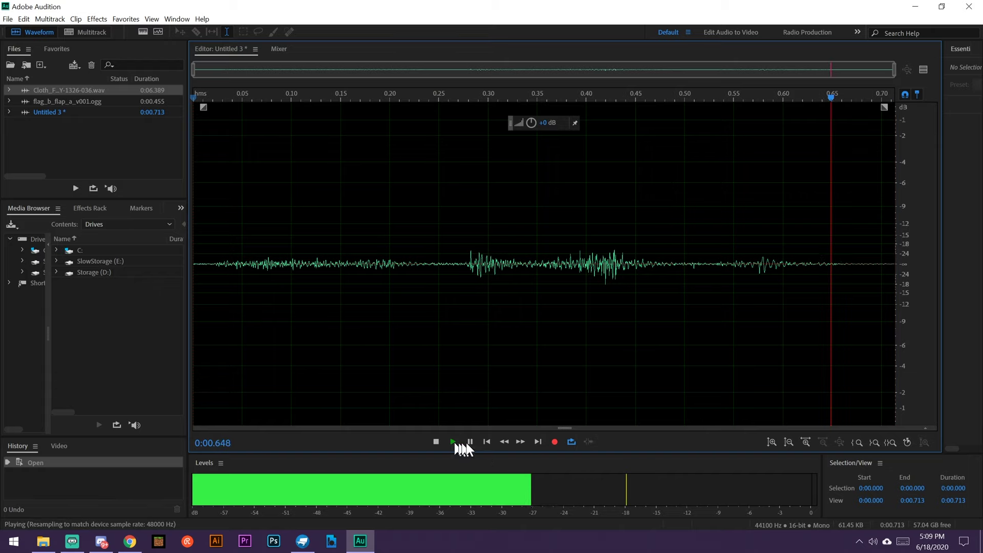
left_click(469, 441)
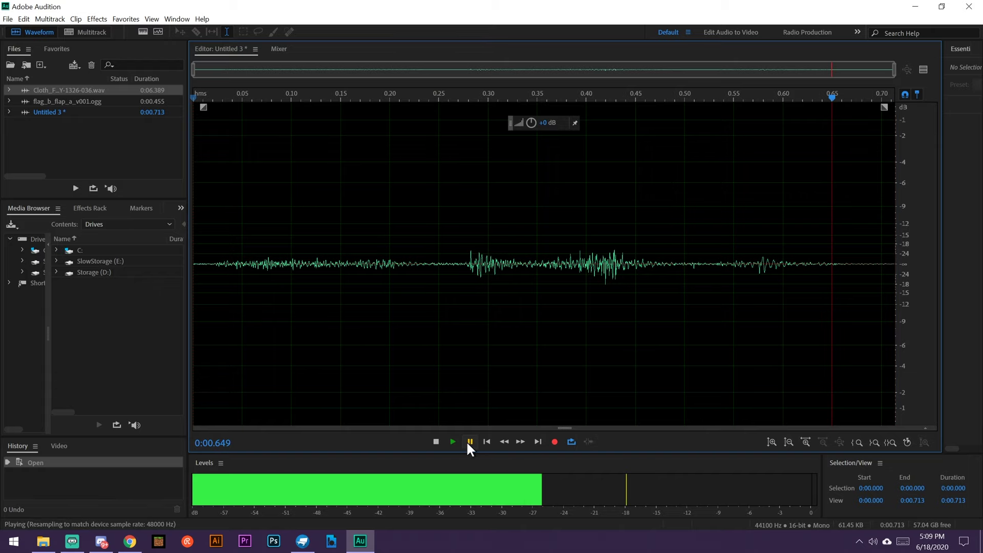
Step: Save the new clip as flag_a_flap_b_v001.wav in the flag_b audio folder, in Wave PCM format
left_click(8, 19)
left_click(45, 158)
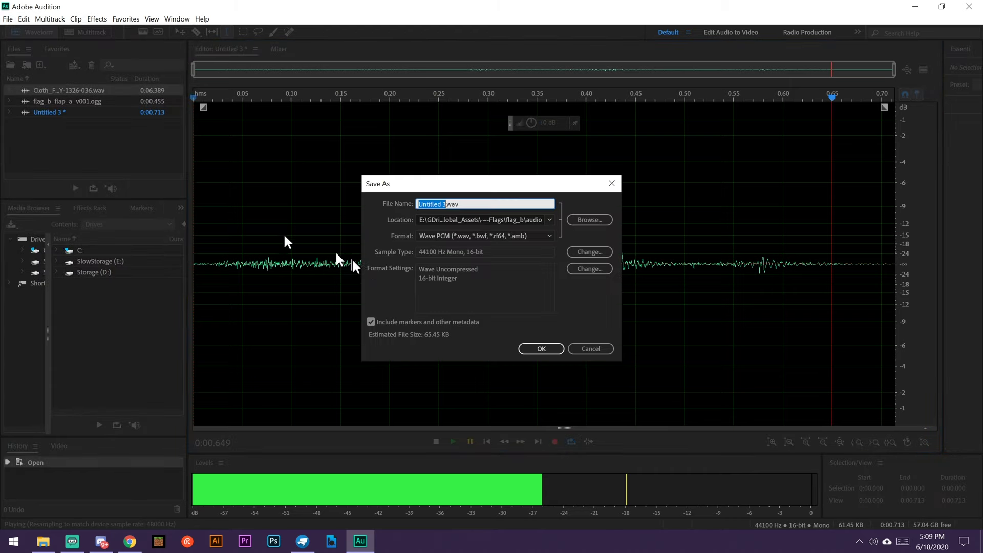
left_click(445, 205)
left_click_drag(447, 205, 307, 193)
type("flag_a_flap_b_v001")
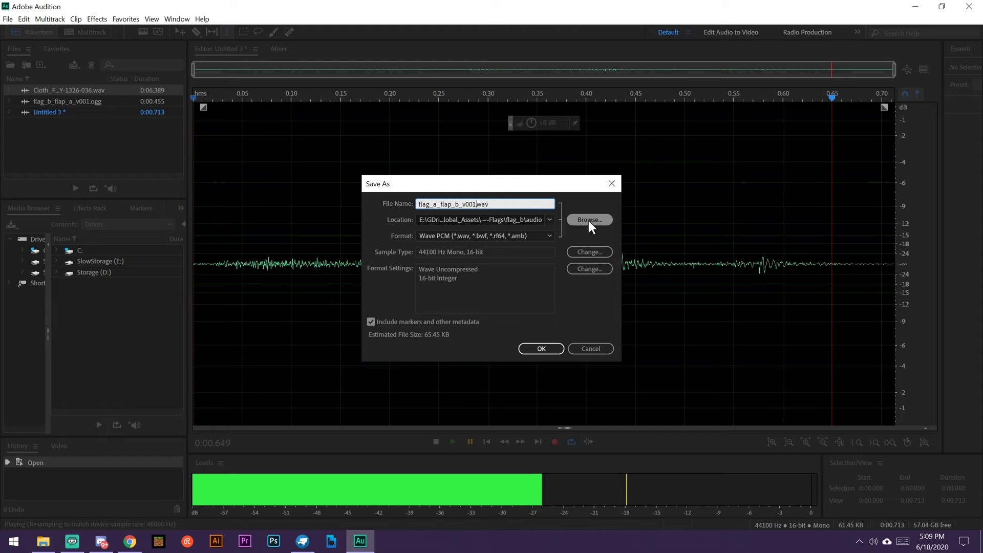
left_click(546, 349)
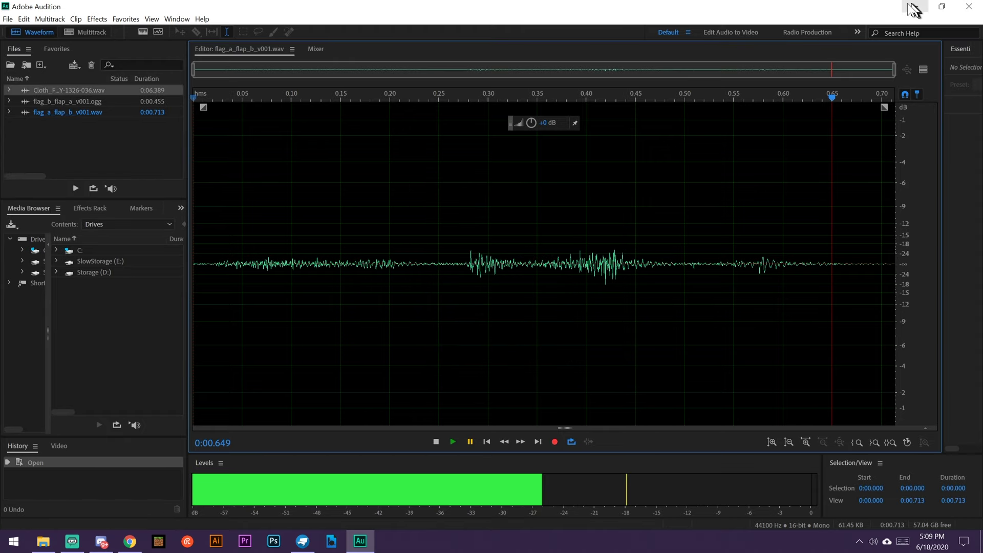
Step: Export the clip in Xiph OGG container format as flag_b_flap_b_v001.ogg
left_click(43, 541)
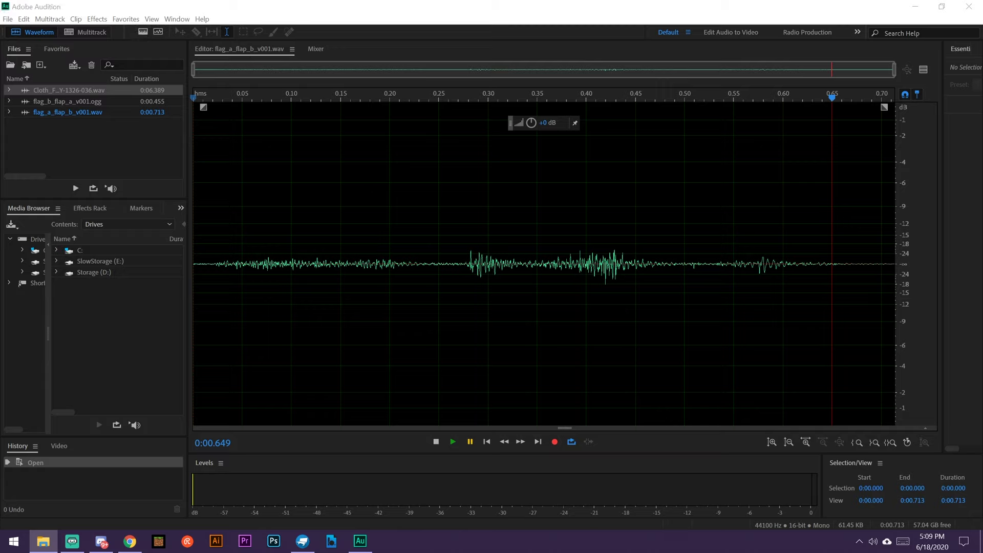
left_click(8, 18)
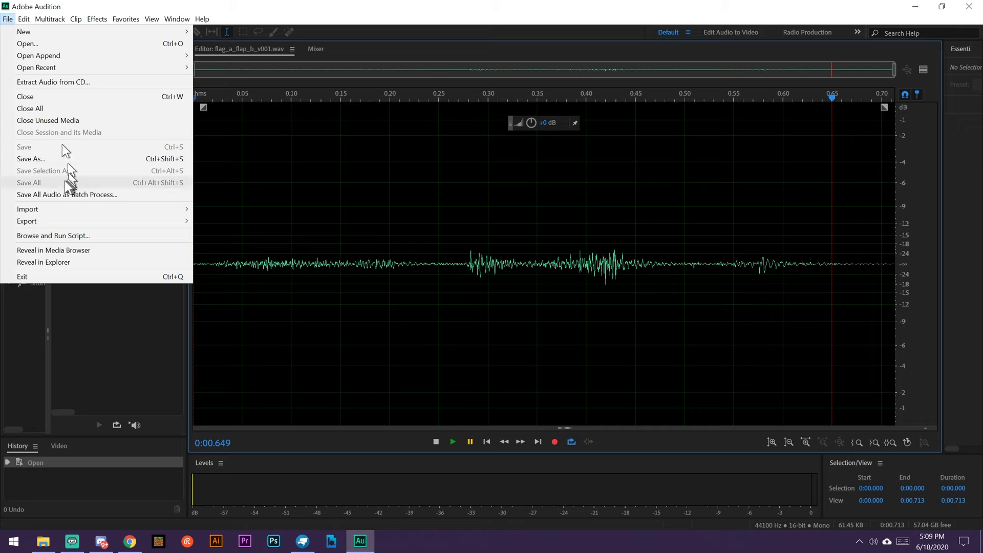
mouse_move(49, 221)
left_click(285, 225)
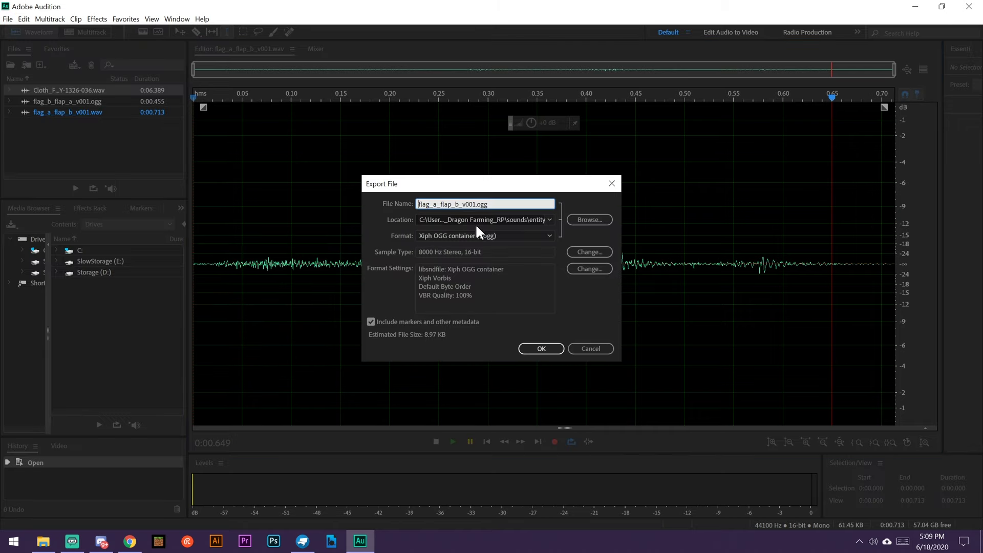
left_click(437, 205)
key("BackSpace")
type("b")
left_click(536, 349)
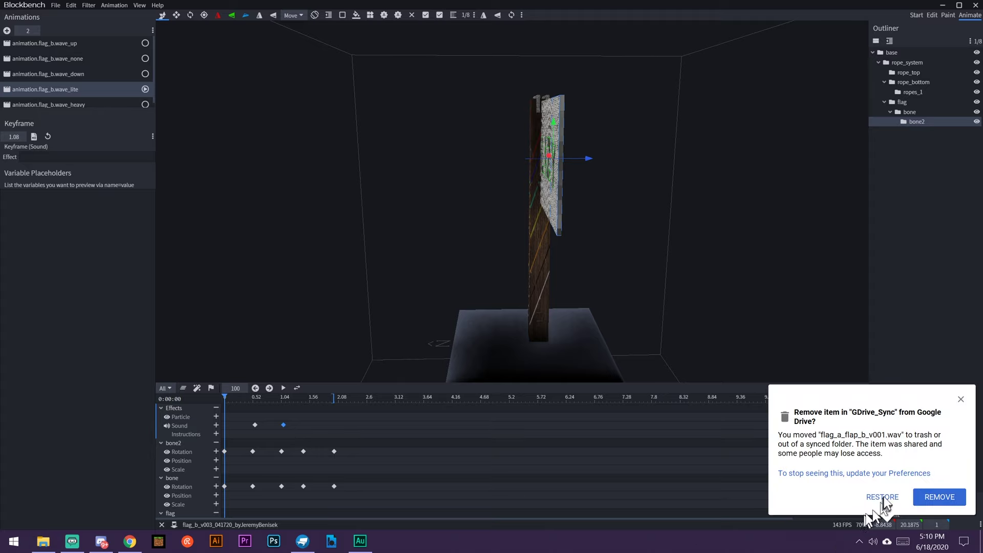
Step: Confirm the removal of flag_a_flap_b_v001.wav from Google Drive
left_click(945, 496)
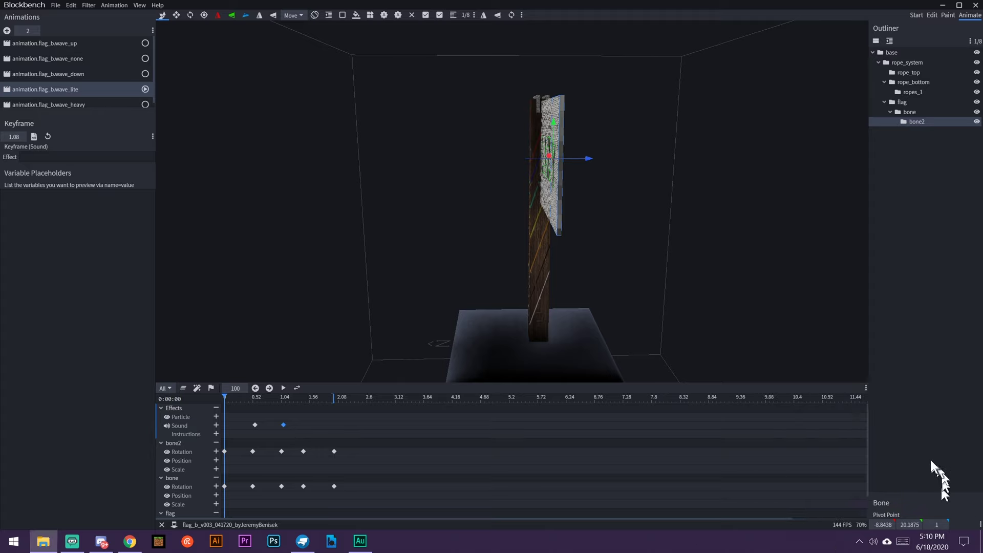
Step: Open the audio file selection for the second sound keyframe of wave_lite, at 1.08
left_click(254, 425)
left_click(284, 425)
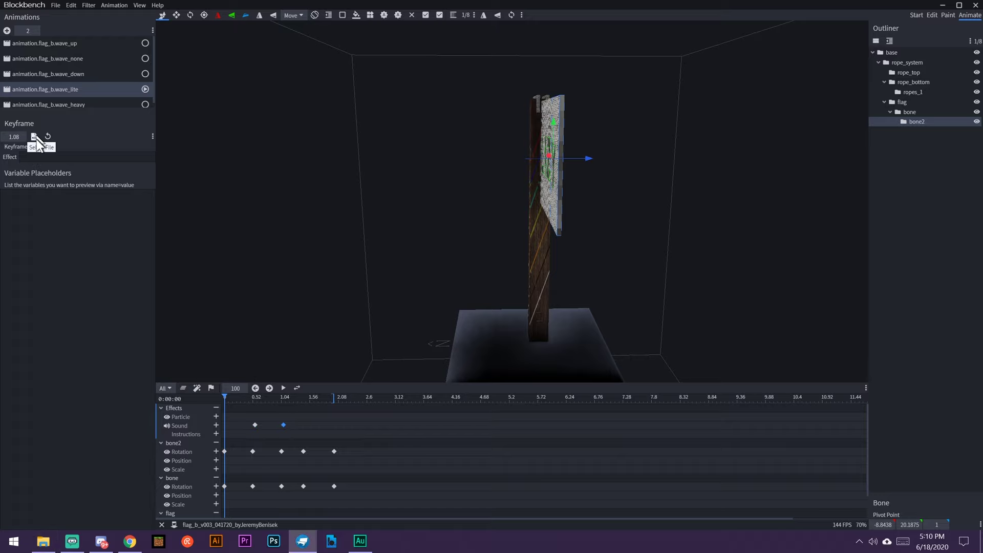
left_click(31, 156)
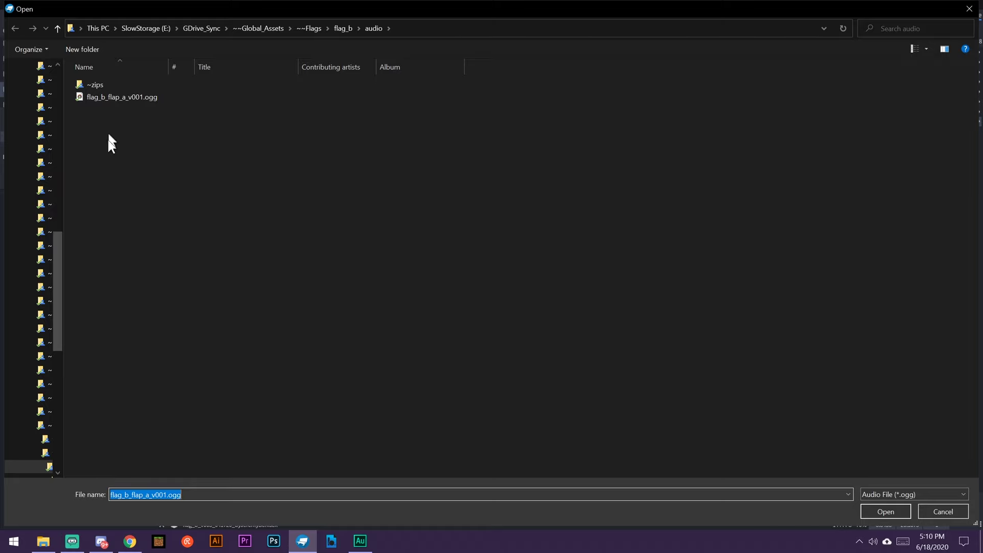
Step: Switch to Adobe Audition and export the second flap clip as flag_a_flap_b_v001.ogg in Xiph OGG format to the flag_b audio folder
left_click(360, 541)
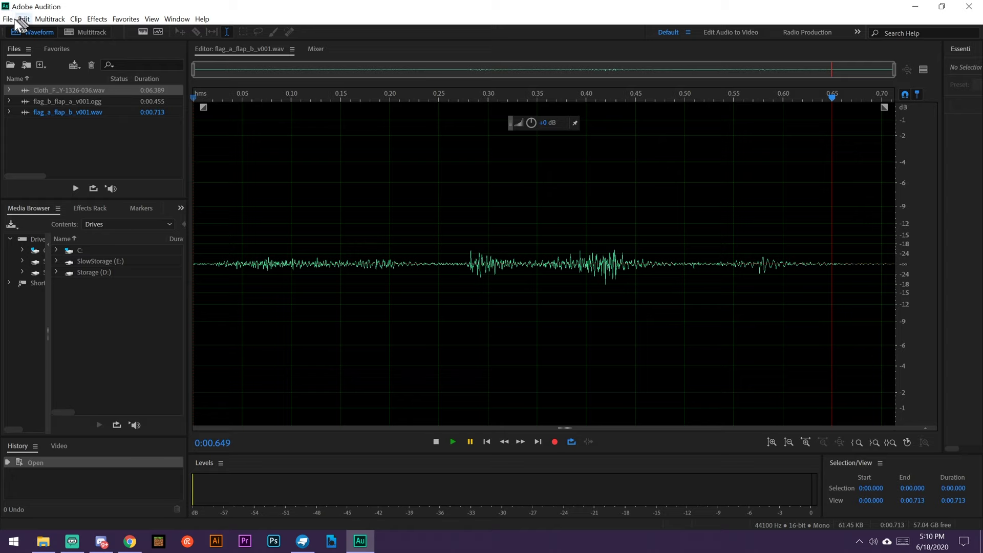
left_click(11, 18)
mouse_move(41, 223)
left_click(230, 220)
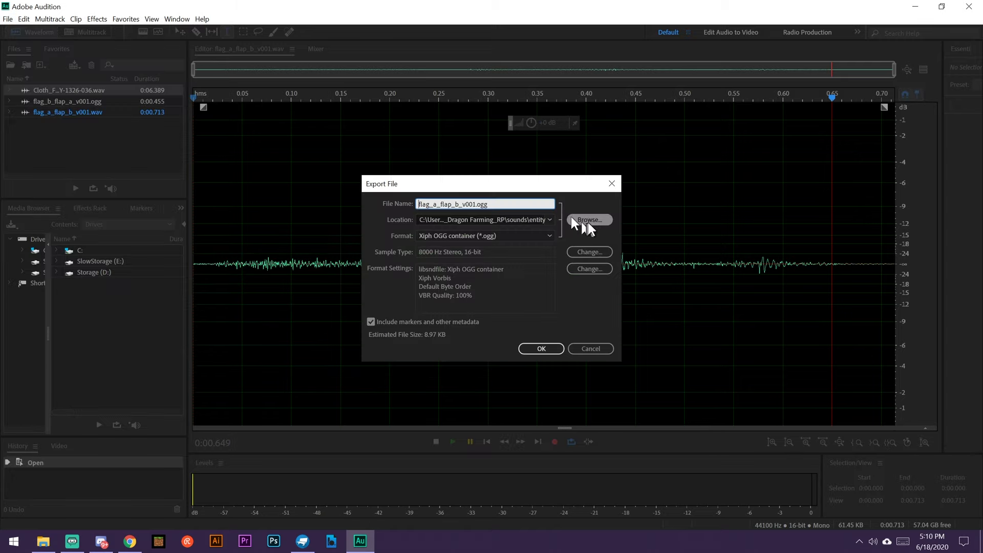
key("Return")
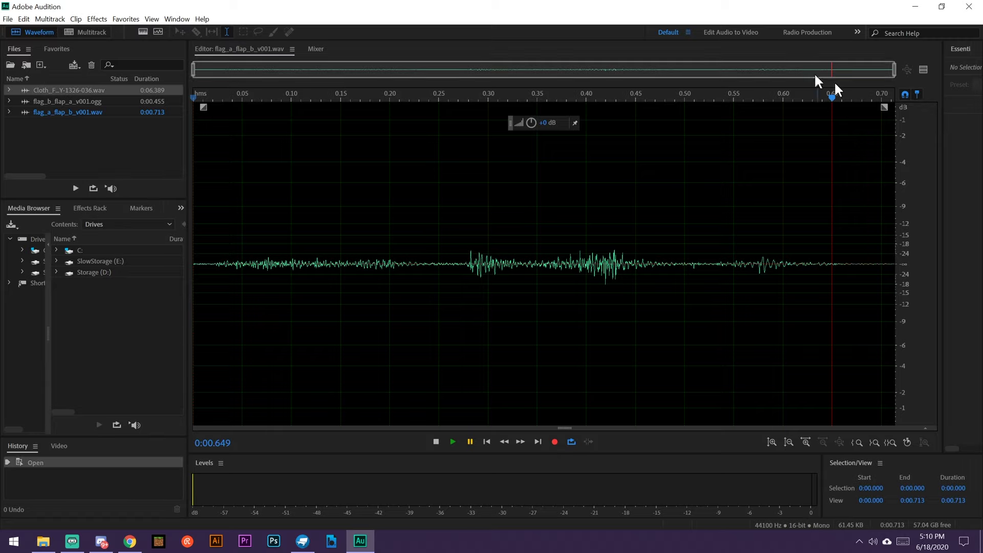
Step: Back in Blockbench, assign flag_b_flap_a_v001.ogg to the sound keyframe at 1.08 and preview the animation
key("ctrl+o")
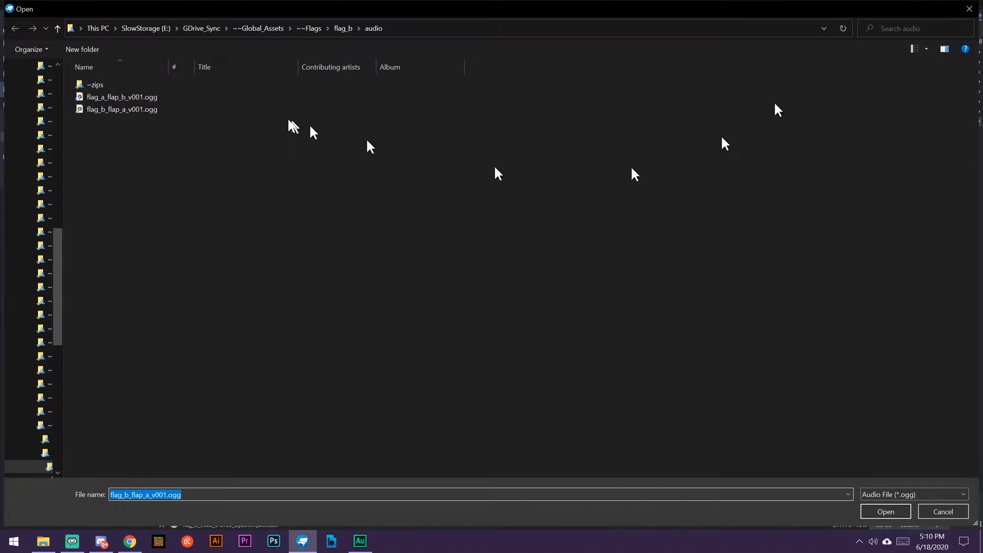
double_click(140, 111)
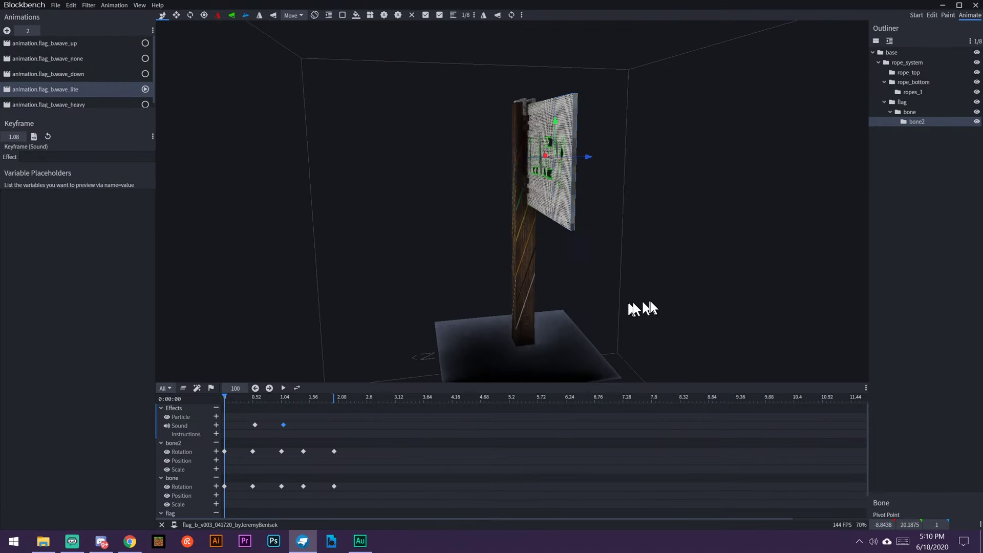
left_click(283, 388)
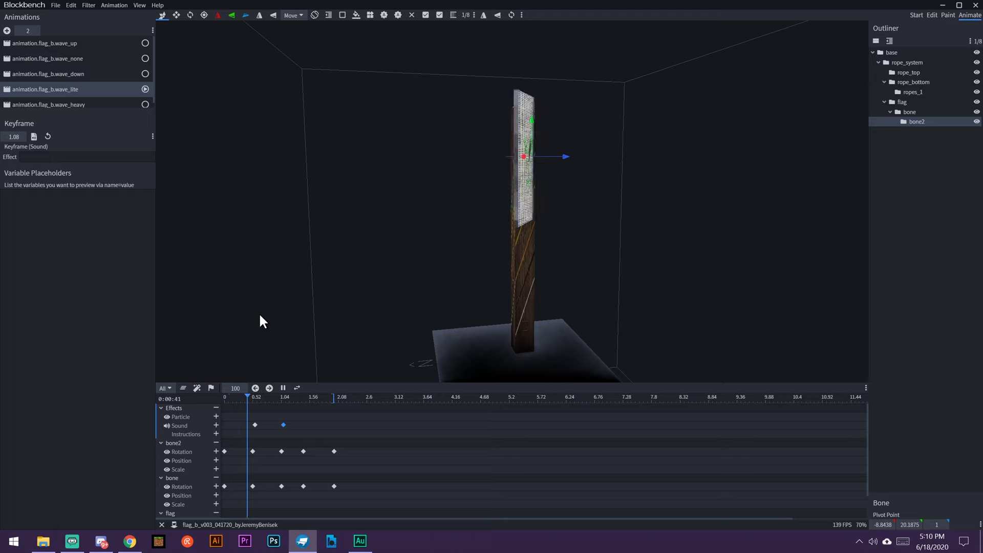
left_click(283, 388)
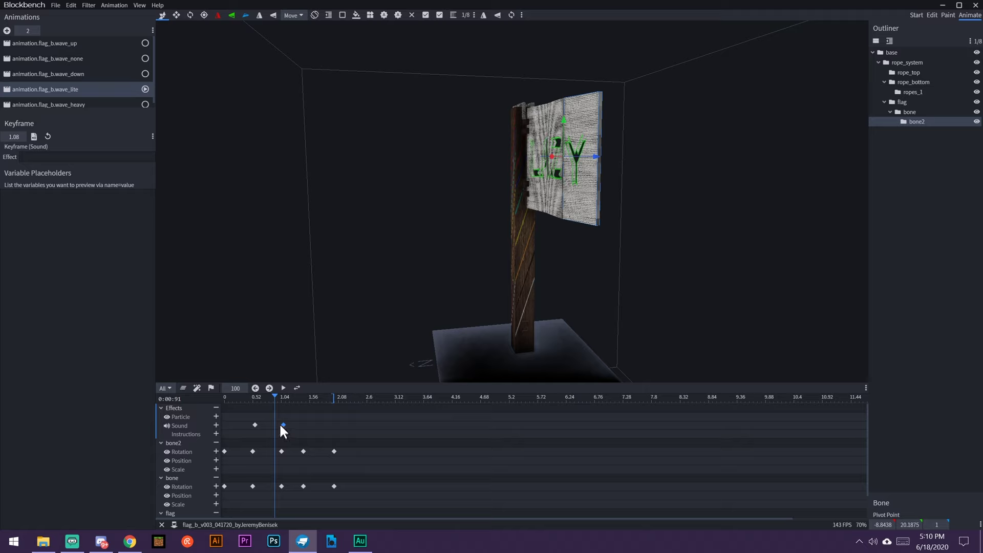
Step: Replace the sound keyframe at 1.08 with a new sound keyframe at 1.04, aligned with the bone rotation keyframes
key("Delete")
left_click(282, 398)
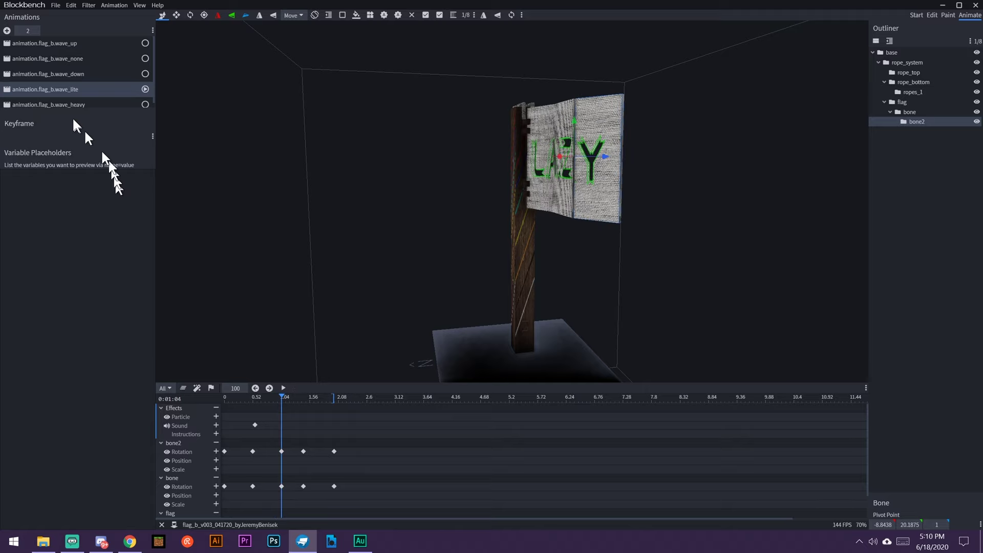
left_click(216, 426)
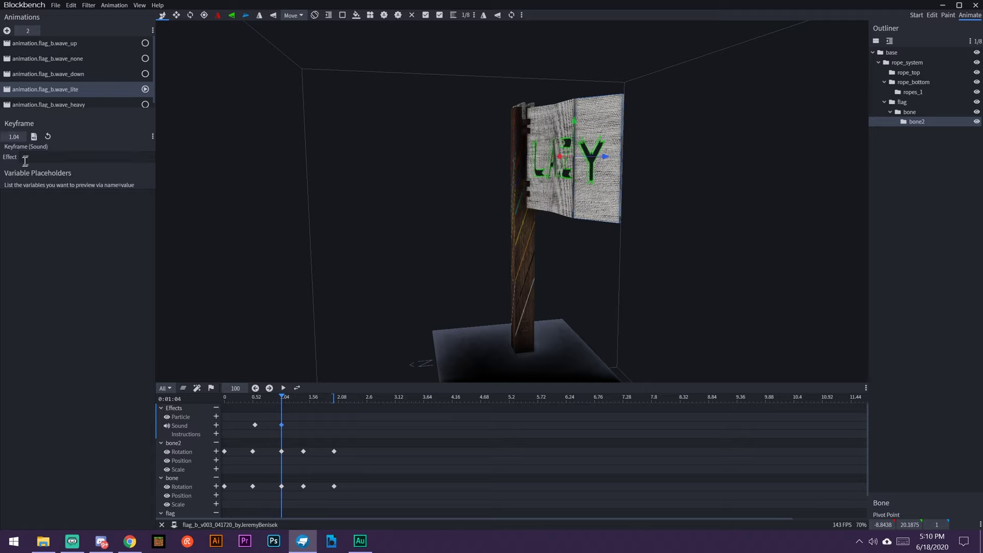
Step: While choosing the new keyframe's sound file, rename flag_a_flap_b_v001.ogg to flag_b_flap_b_v001.ogg
left_click(32, 134)
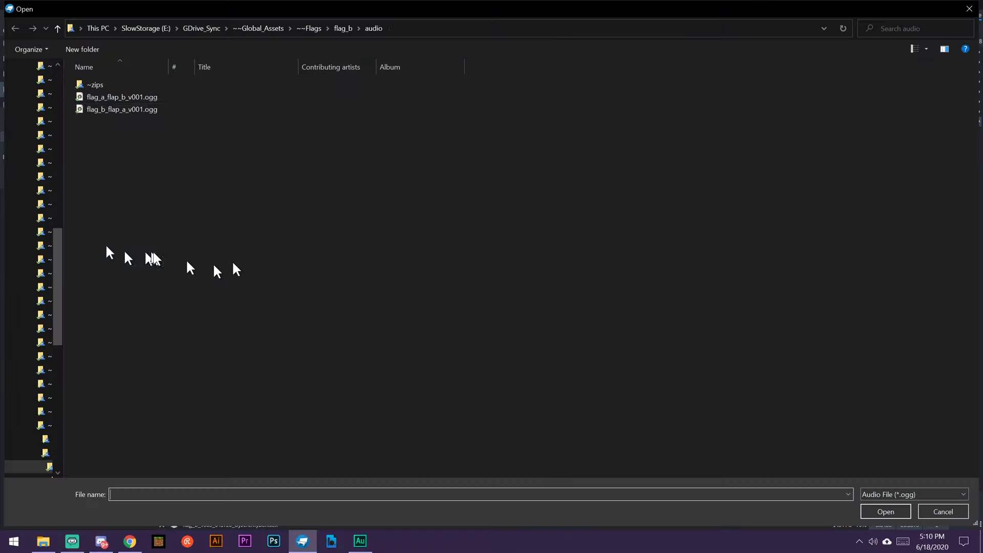
right_click(108, 97)
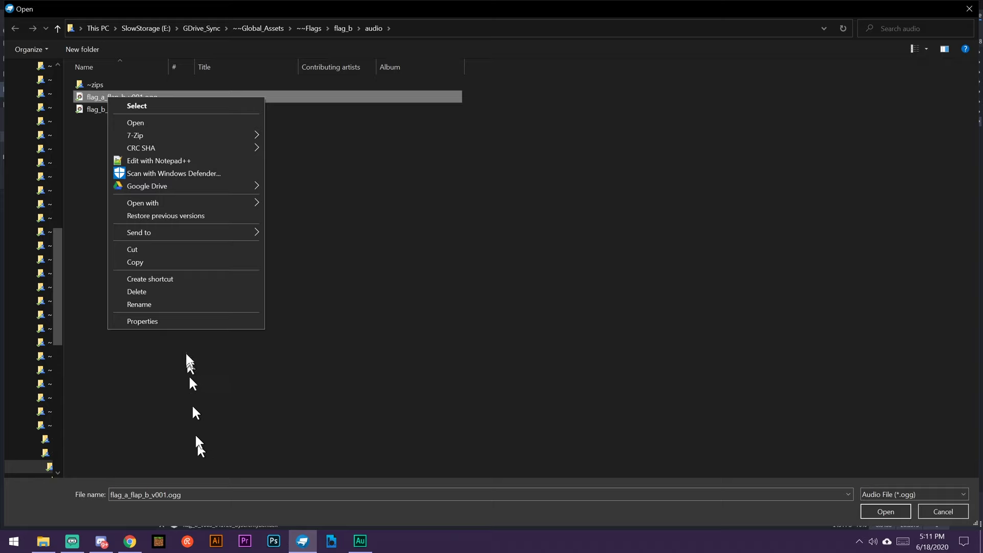
left_click(168, 303)
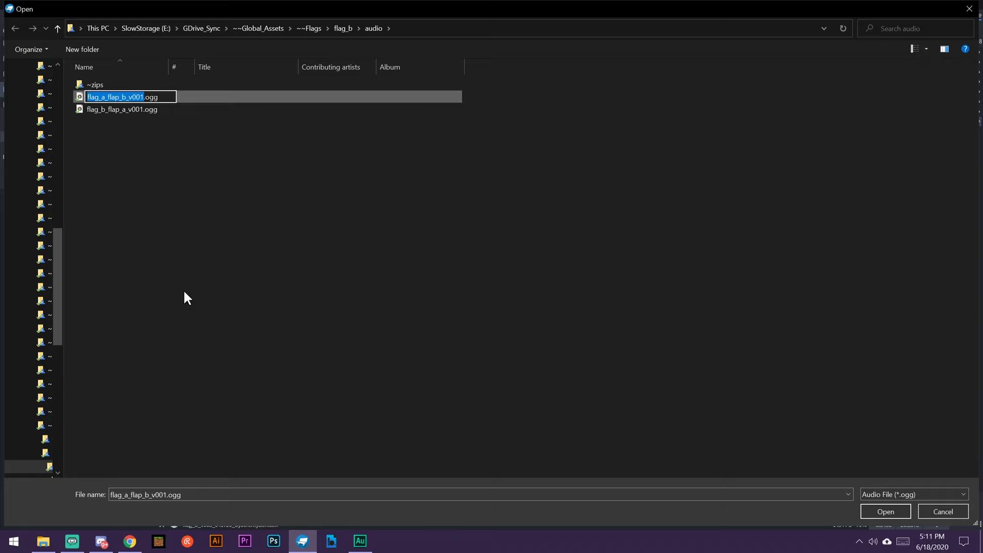
key("Right")
key("Left")
key("BackSpace")
type("b")
key("Return")
Step: Assign flag_b_flap_b_v001.ogg to the sound keyframe at 1.04 and preview the animation with sound
double_click(145, 109)
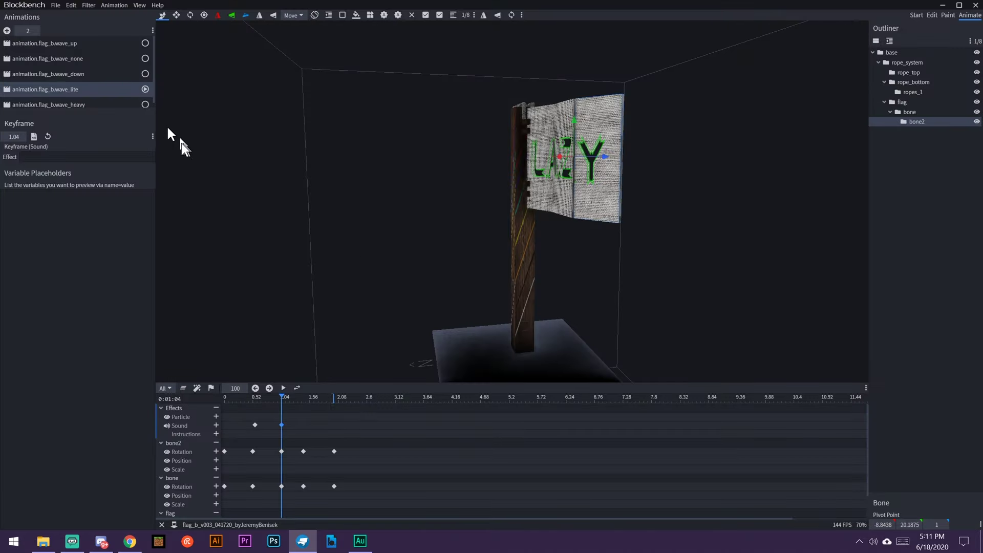
left_click(284, 388)
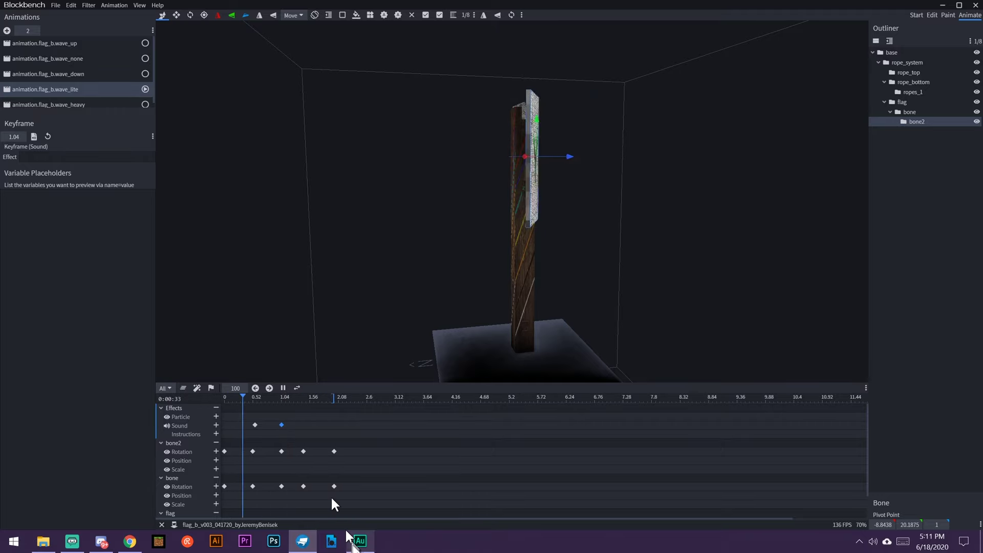
left_click(360, 541)
left_click(360, 540)
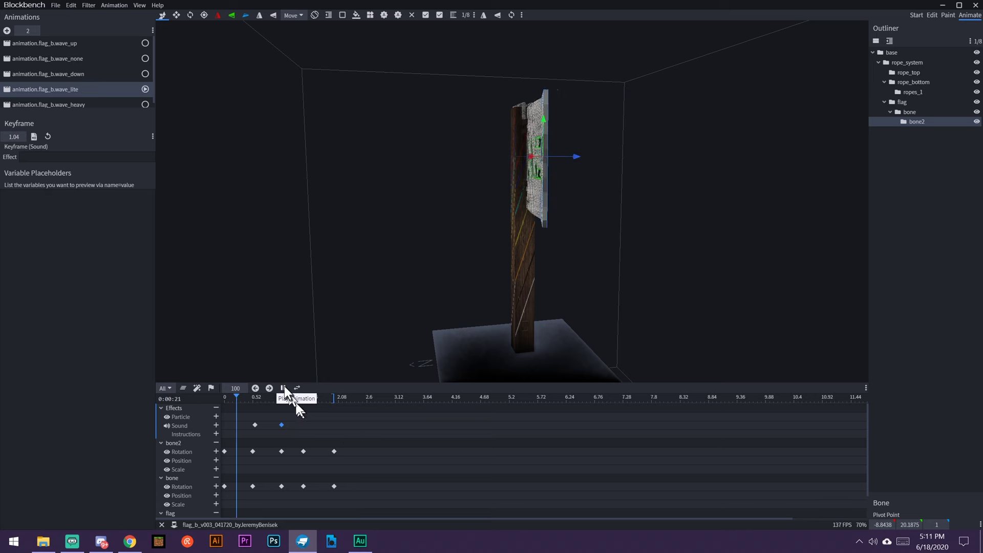
Step: Switch to Adobe Audition and open the source recording Cloth_Flap_ODY-1326-036.wav in the waveform editor
left_click(360, 541)
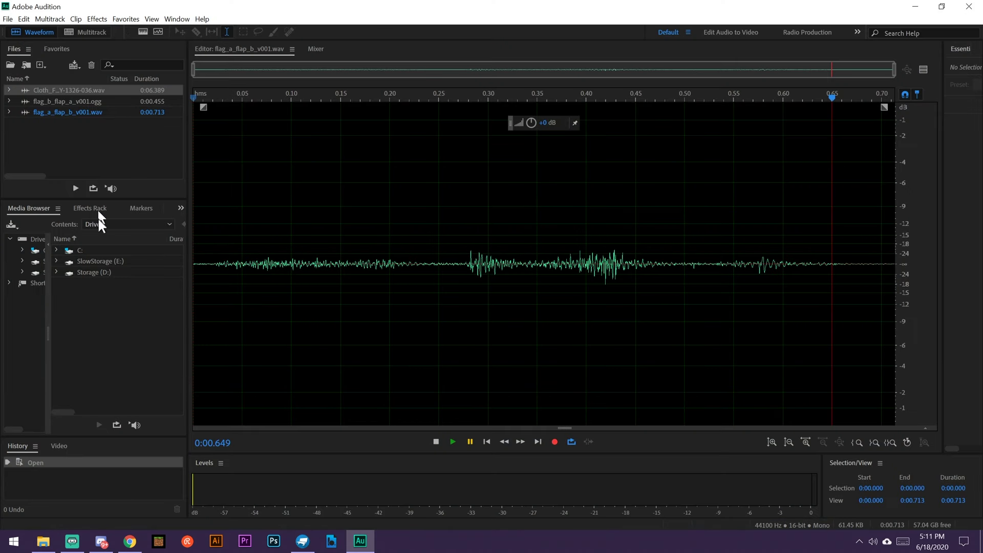
left_click(53, 88)
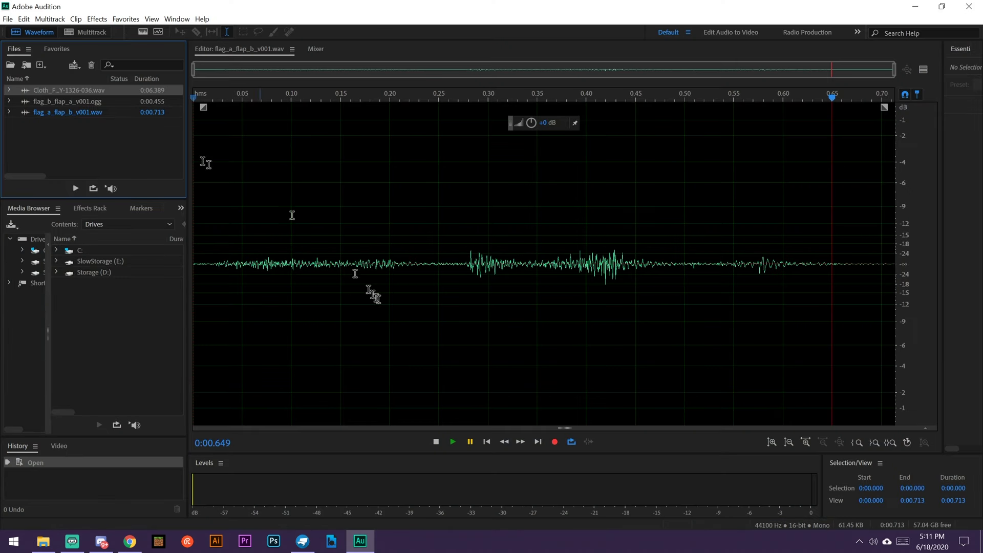
double_click(78, 90)
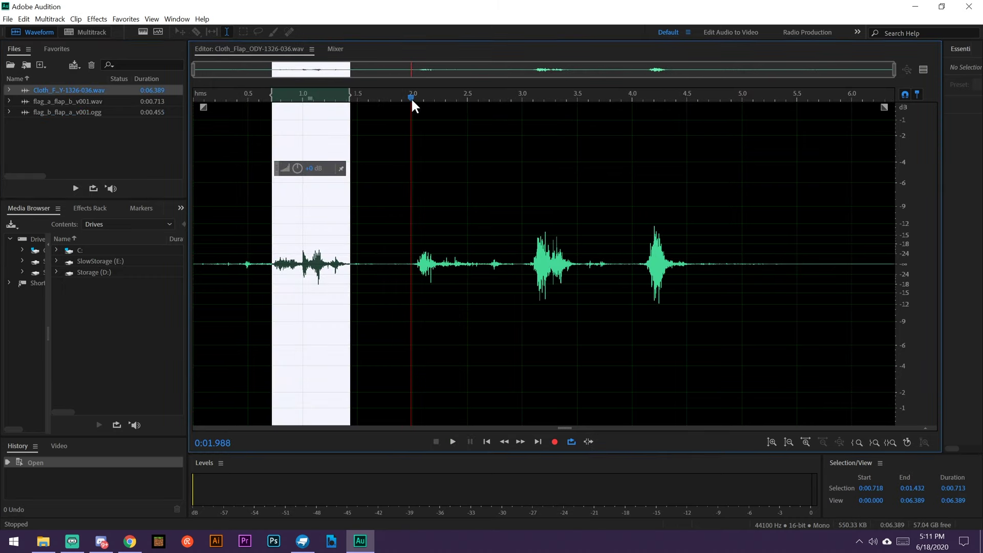
Step: Select the flap from about 3.06 to 3.79 s in the cloth recording and listen to it
left_click_drag(414, 264, 610, 265)
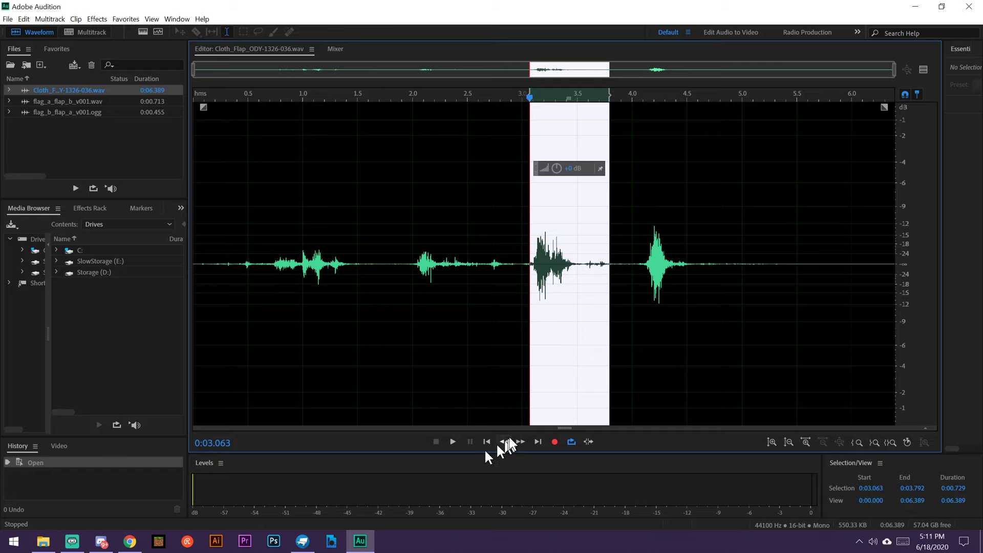
left_click(453, 441)
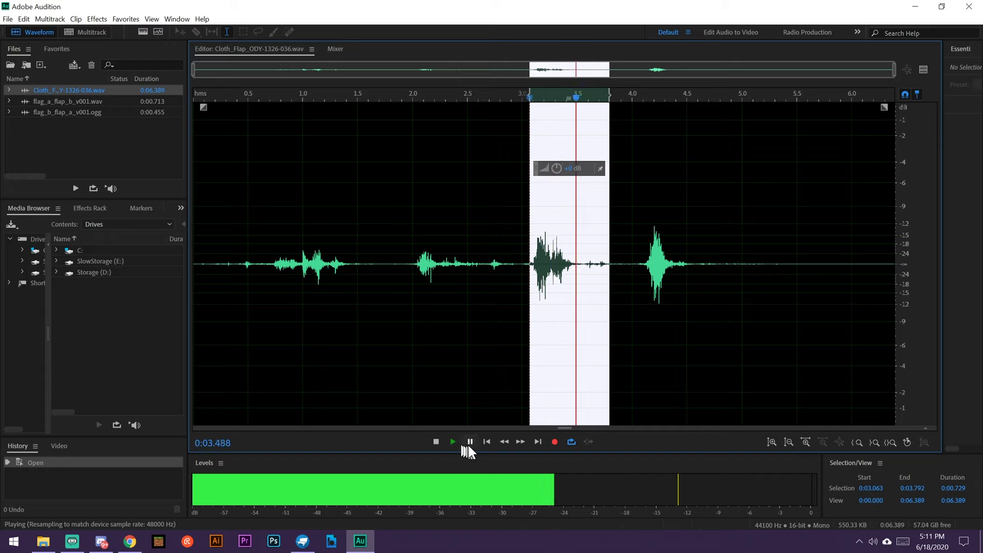
left_click(469, 441)
Step: Audition the flap from about 2.00 to 2.93 s and copy that selection to a new audio file
left_click_drag(413, 264, 515, 269)
left_click(453, 442)
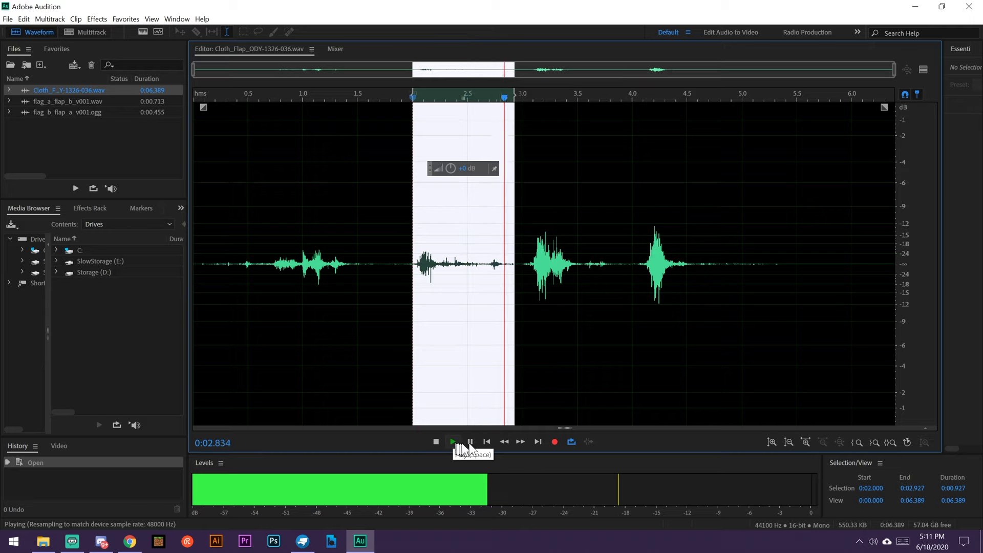
left_click(471, 442)
right_click(470, 284)
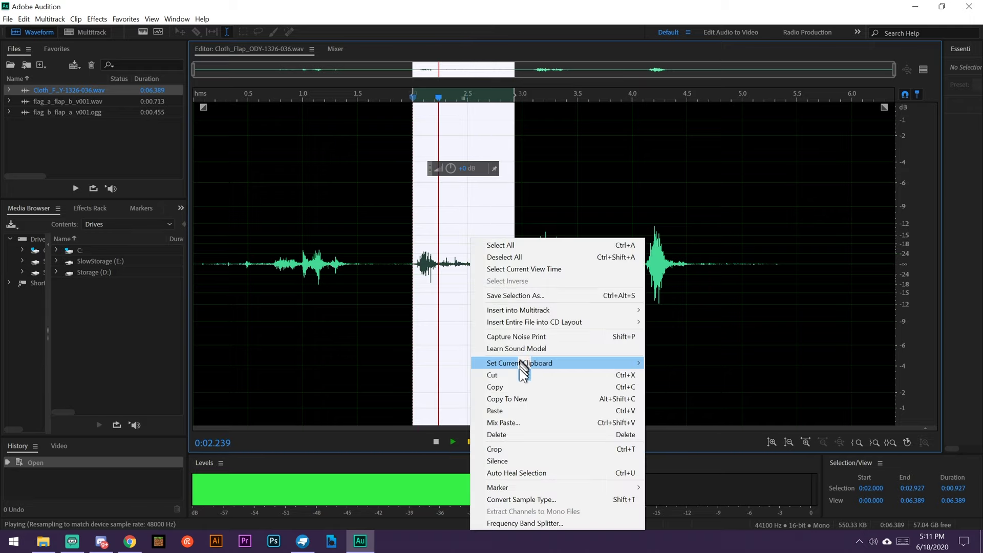
left_click(521, 399)
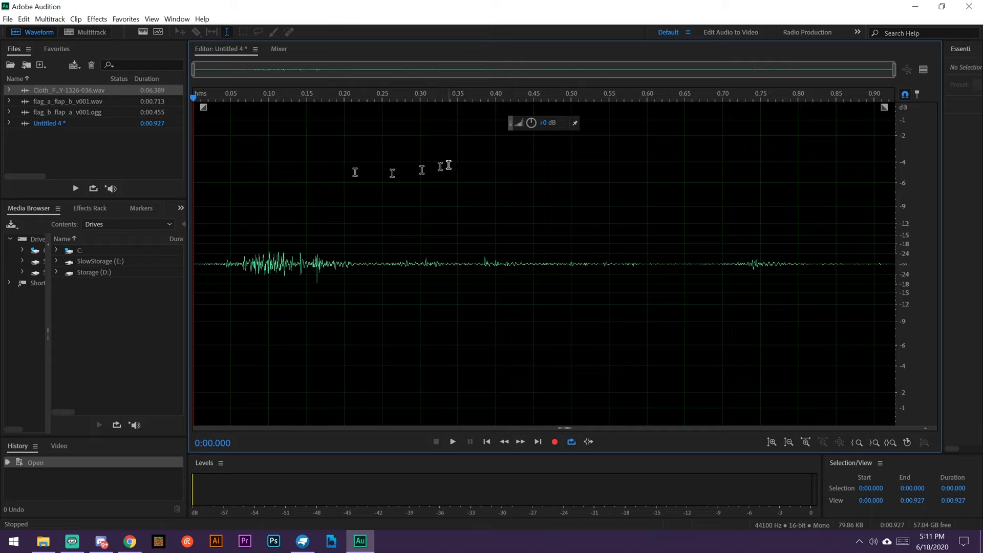
Step: Save the new clip as flag_b_flap_c.ogg in the flag_b audio folder, in Xiph OGG container format
right_click(257, 180)
left_click(7, 19)
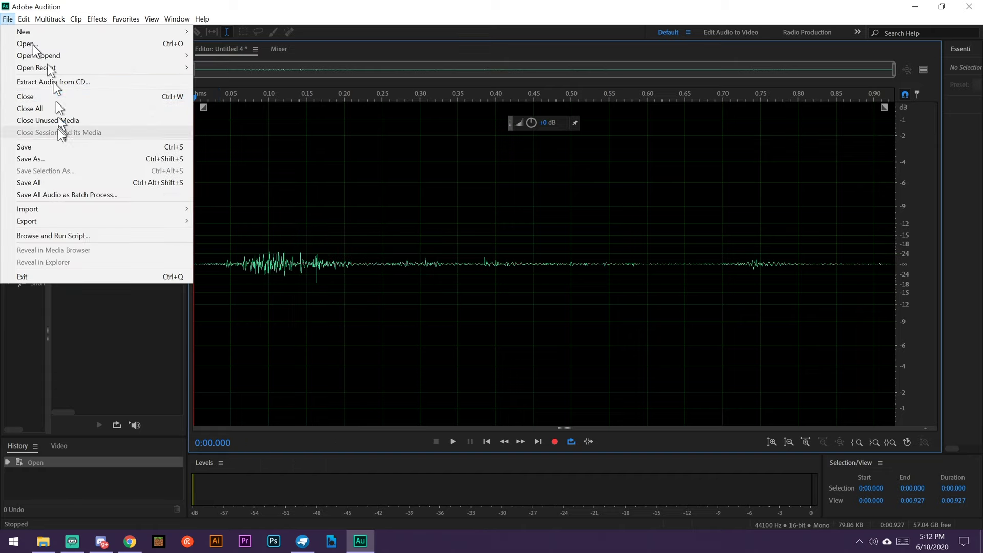
left_click(43, 158)
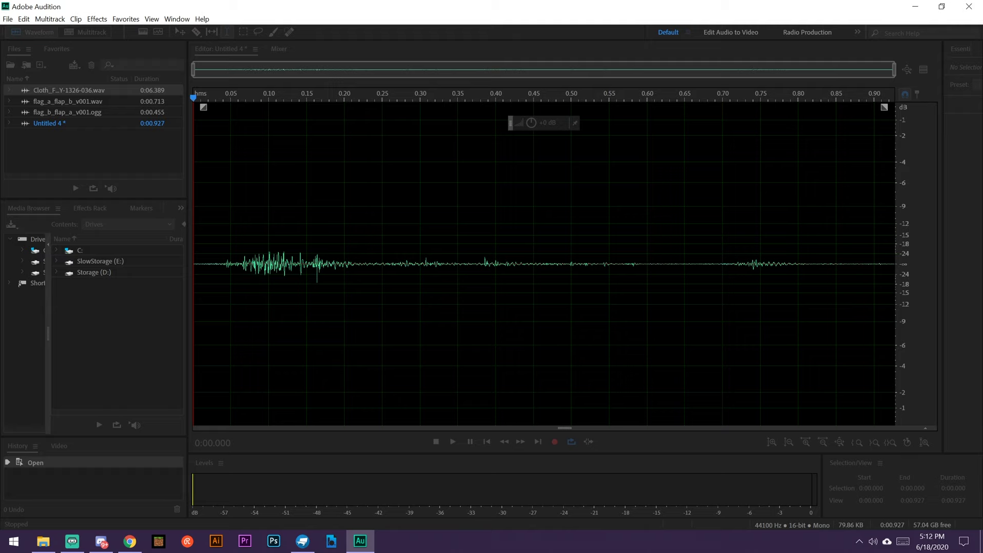
key("ctrl+shift+s")
left_click_drag(402, 159, 460, 186)
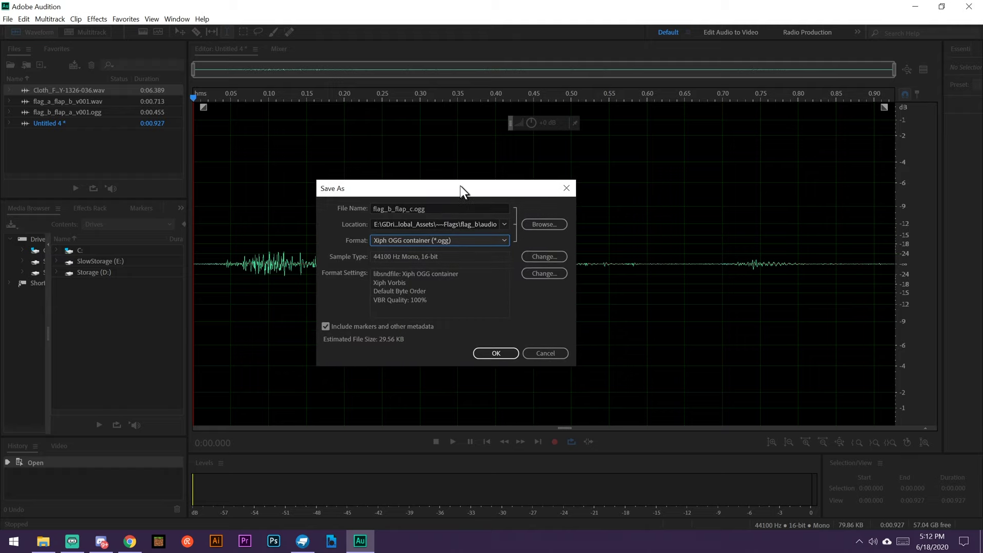
left_click(506, 355)
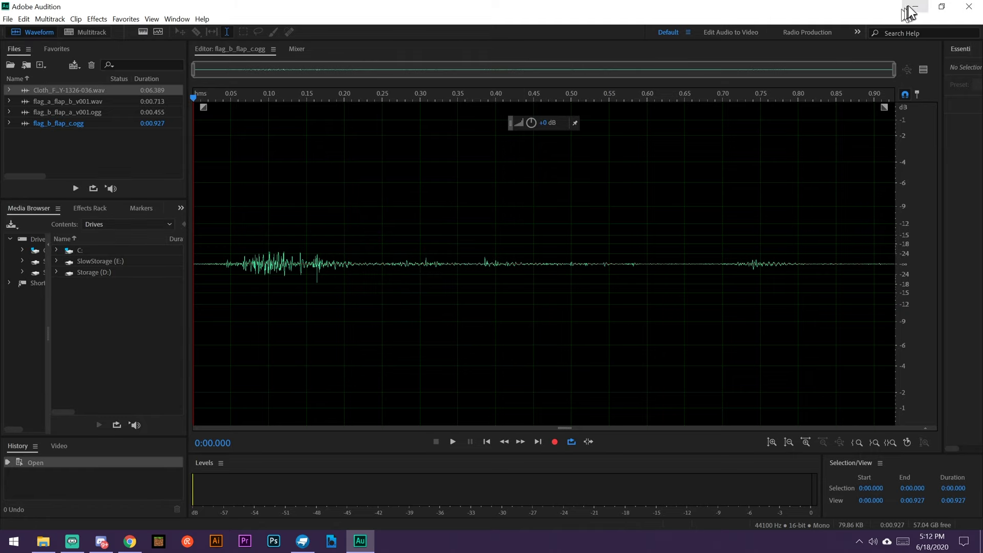
Step: Return to Blockbench, add a sound keyframe at 0 using flag_b_flap_c.ogg, and preview the wave_lite animation
left_click(912, 7)
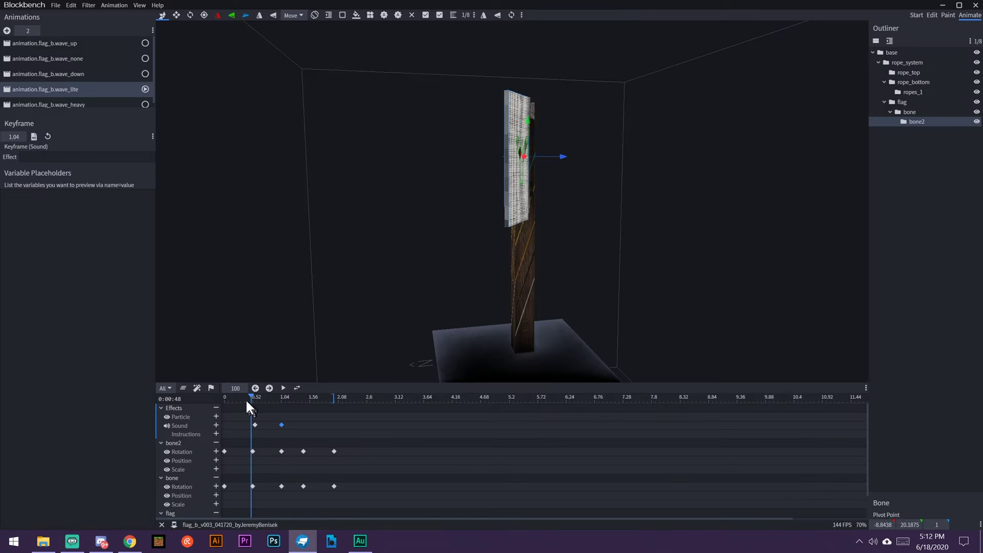
left_click_drag(248, 402, 220, 399)
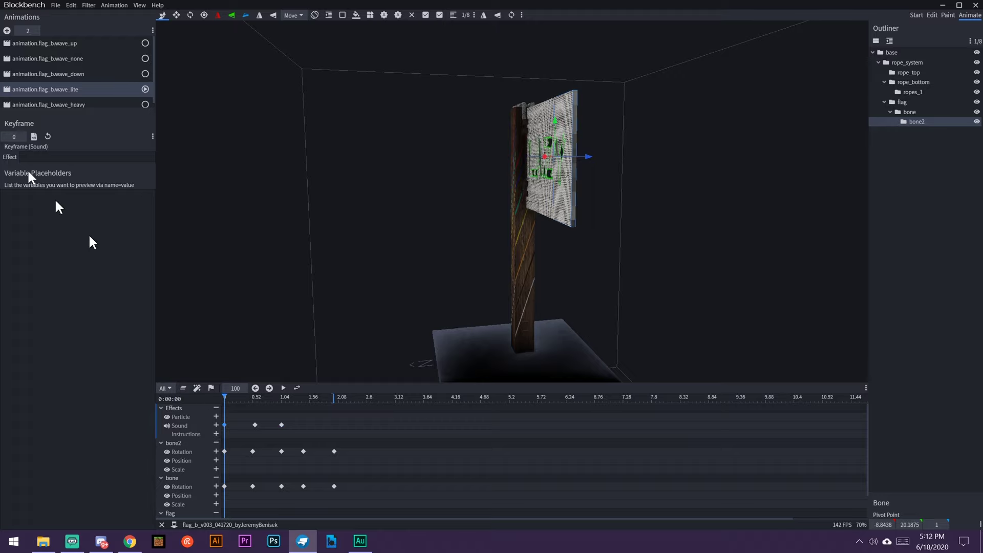
left_click(34, 138)
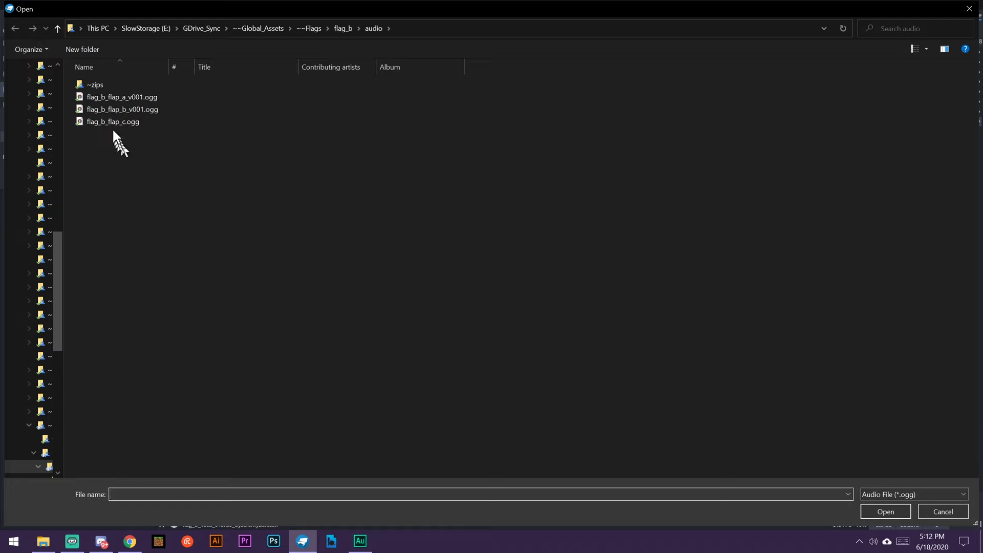
left_click(114, 121)
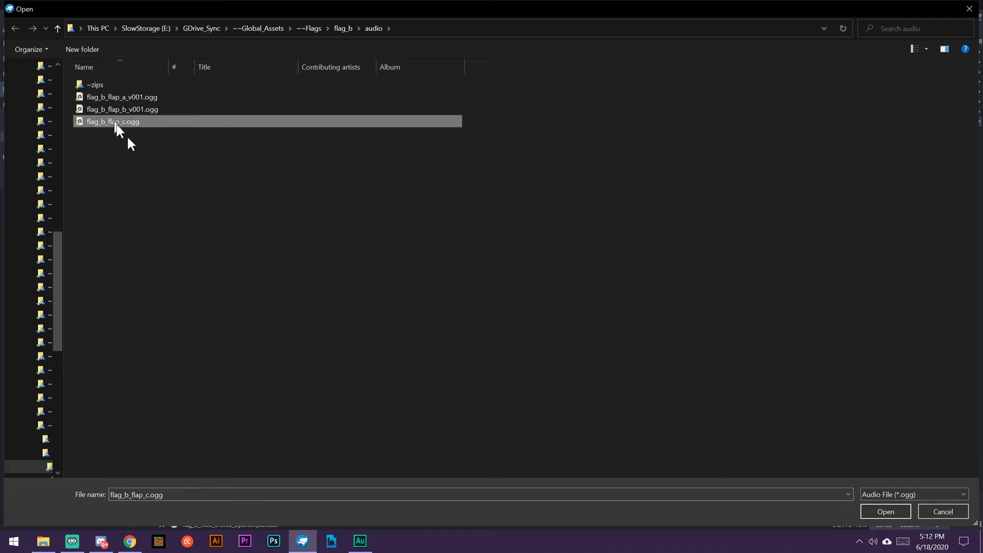
left_click(873, 512)
left_click(283, 388)
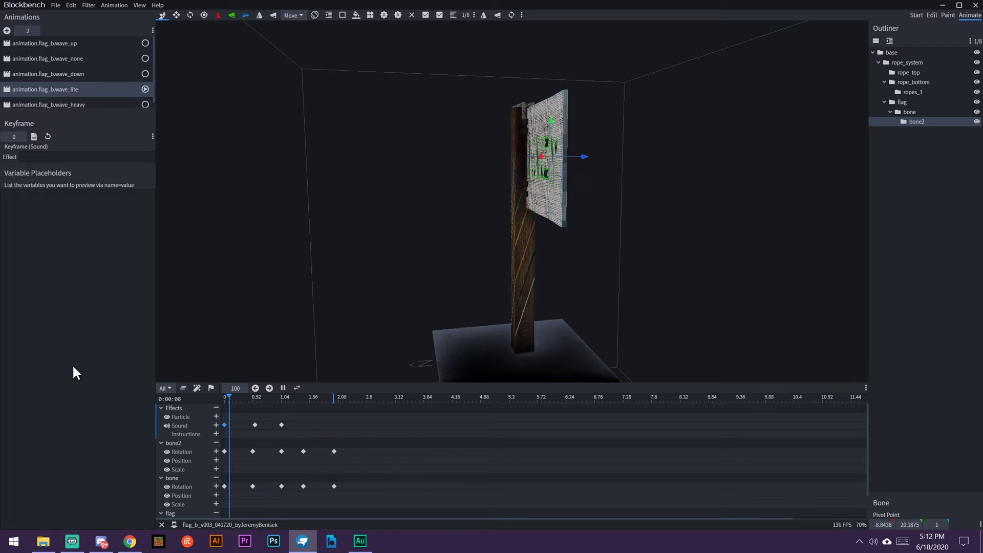
left_click(283, 388)
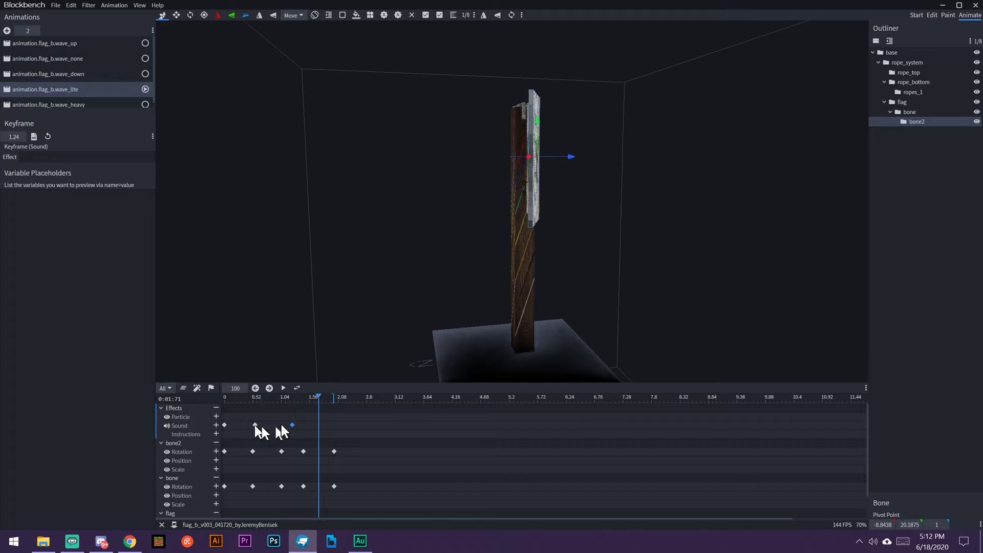
Step: Play the wave_lite animation to check the flap sounds and return the playhead to 0
left_click(283, 389)
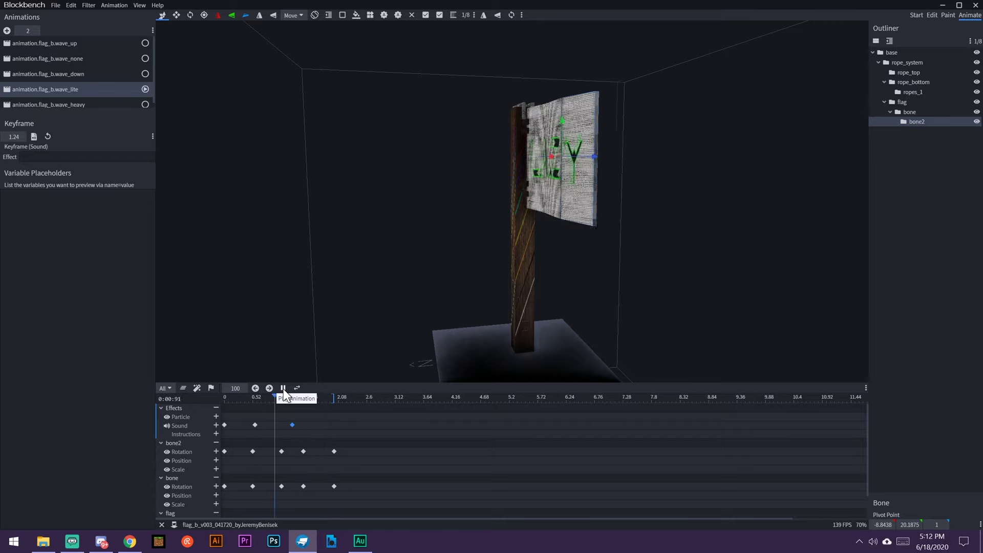
left_click(283, 387)
left_click_drag(241, 398, 209, 395)
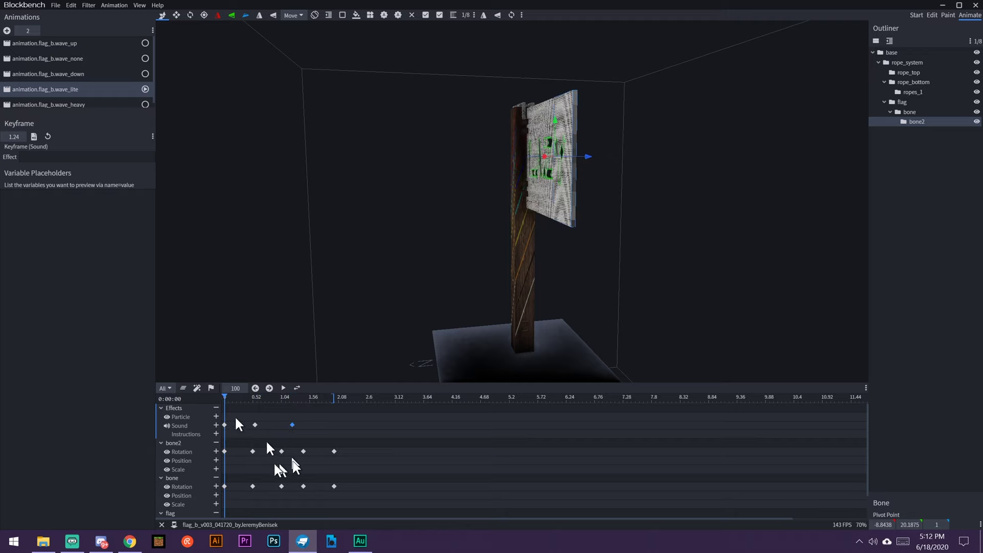
Step: Switch to the Envato Elements page in Chrome and search the sound effects for "wind"
left_click(129, 543)
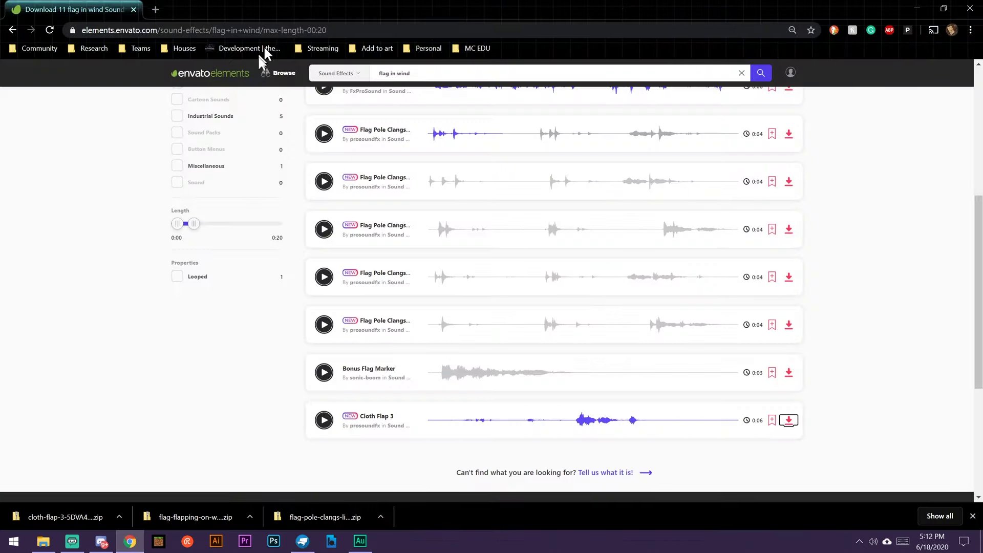
left_click_drag(438, 73, 362, 77)
type("wind")
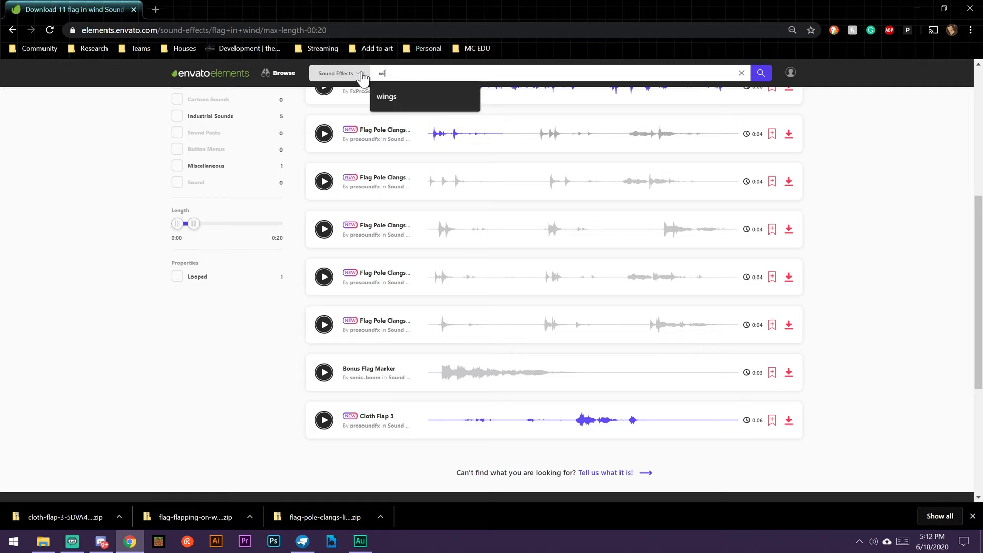
key("Return")
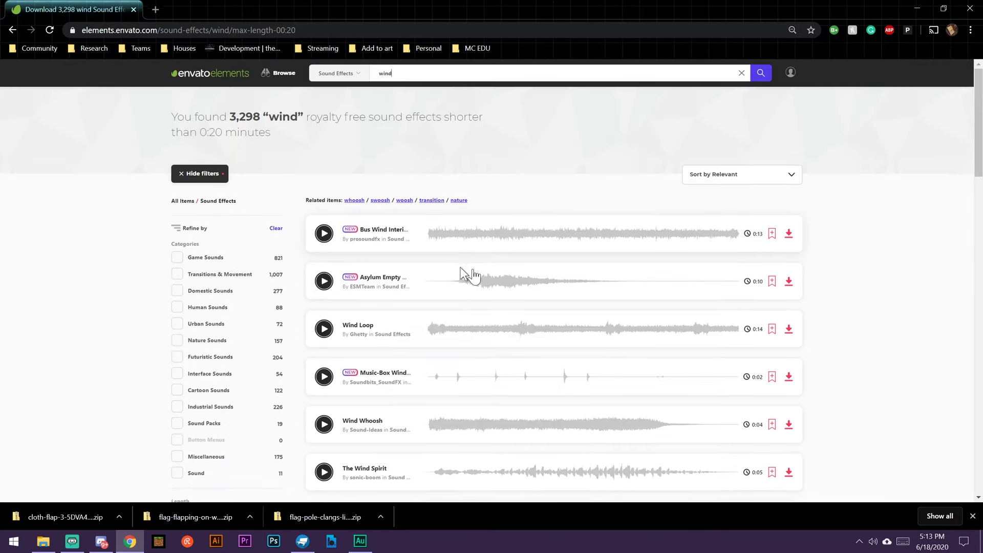
Step: Listen to the Bus Wind, Asylum Empty, Wind Loop and Wind Whoosh previews to compare them
scroll(480, 269, "down", 2)
scroll(440, 248, "up", 1)
left_click(325, 179)
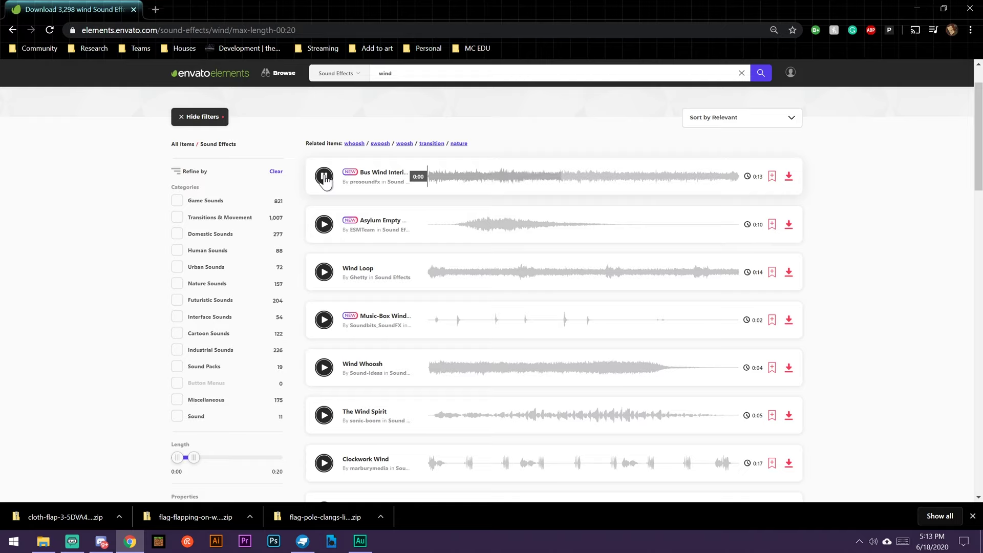
left_click(325, 179)
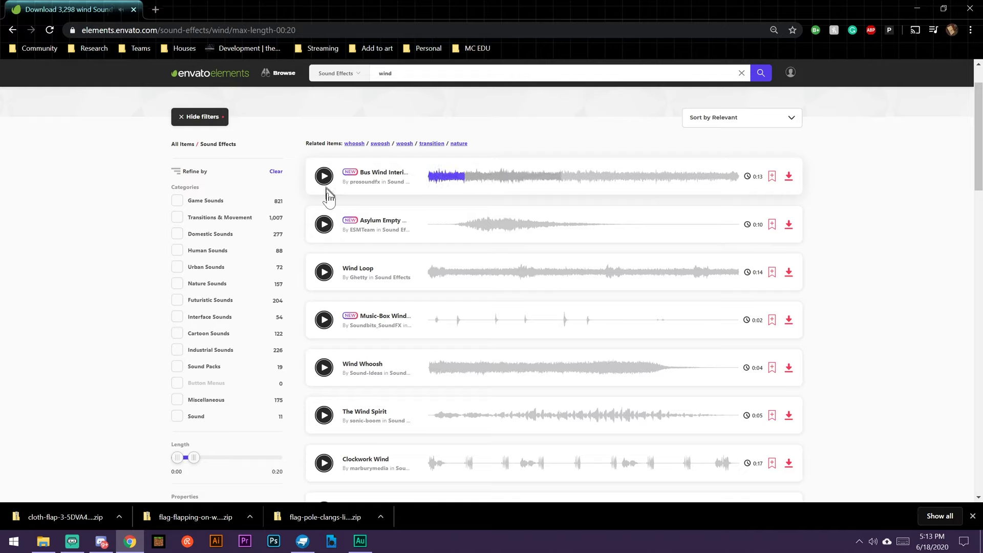
left_click(325, 228)
left_click(325, 274)
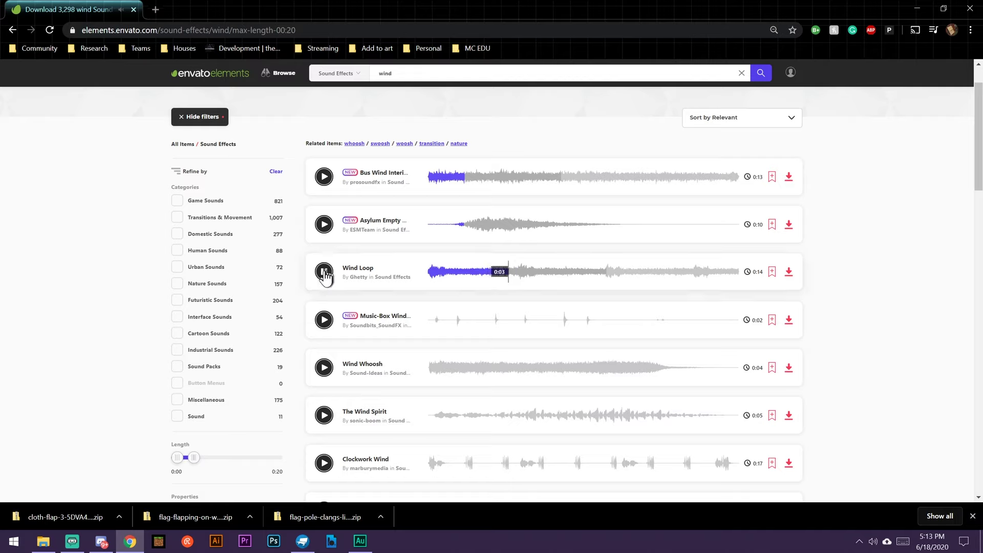
left_click(324, 272)
left_click(324, 367)
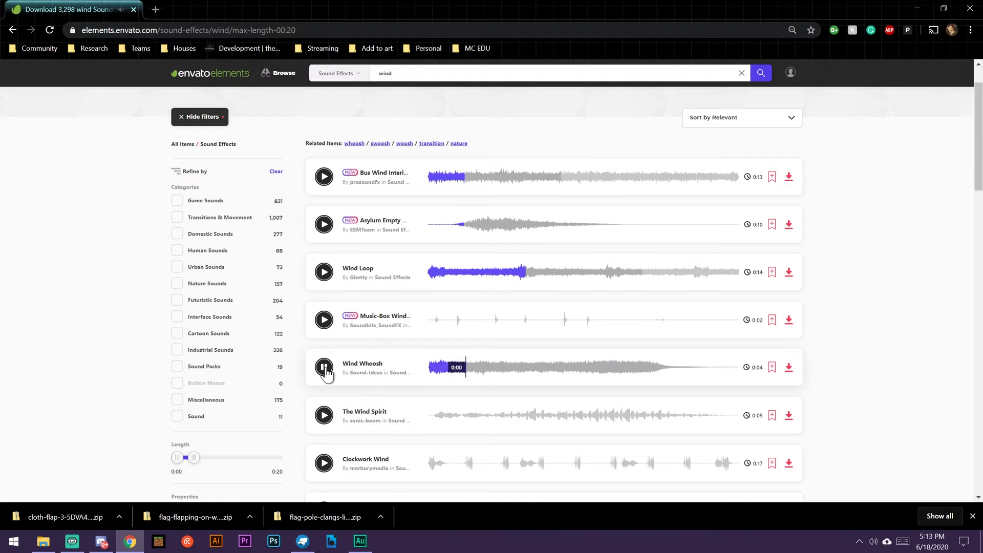
left_click(325, 367)
left_click(324, 272)
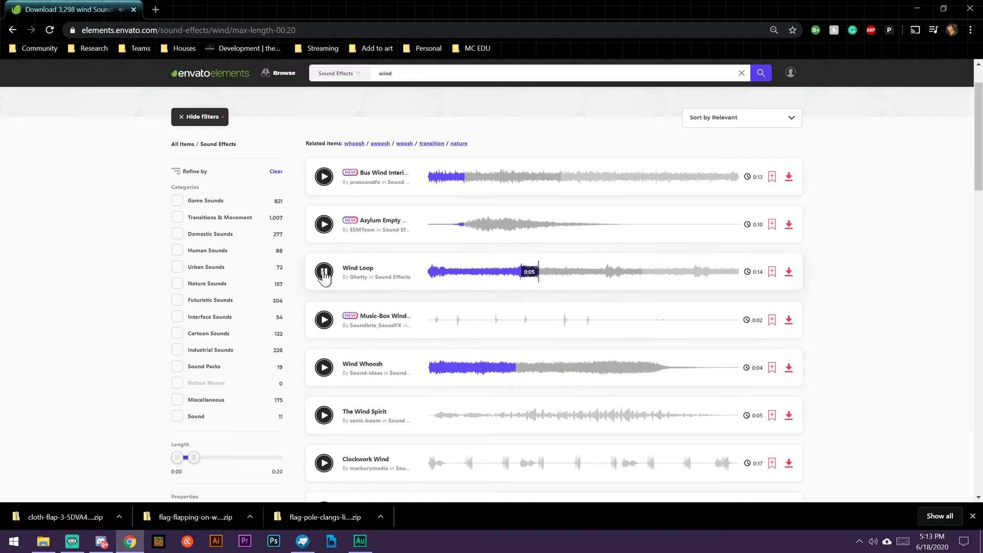
left_click(324, 273)
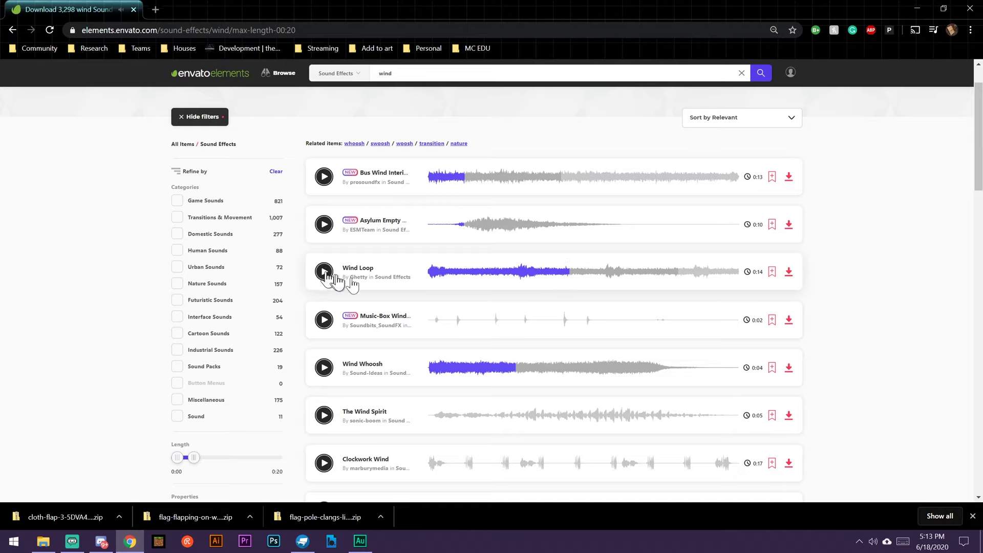
Step: Download the Wind Loop sound as wind-loop-V37ET5R.zip under the flag_b audio folder and minimize Chrome
left_click(788, 273)
left_click(408, 234)
left_click(468, 339)
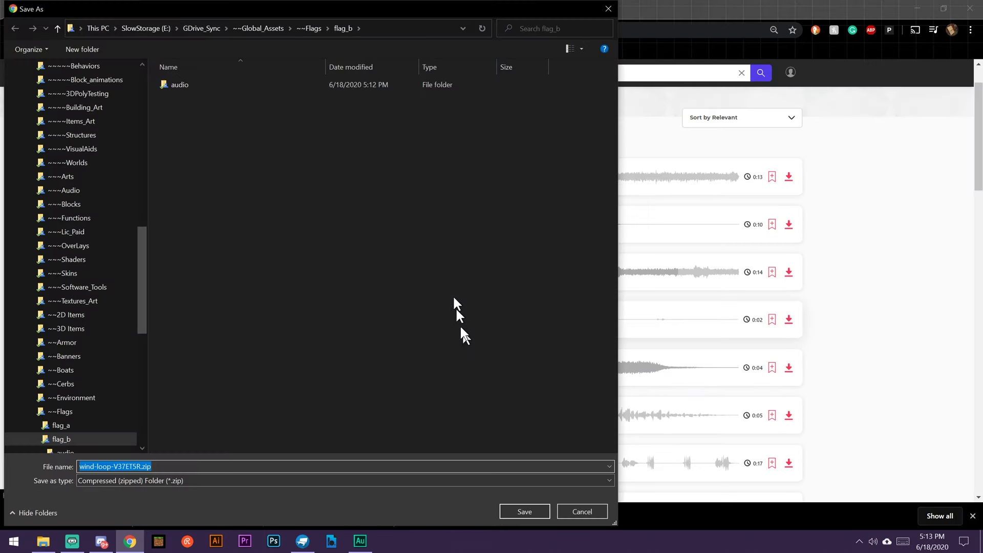
double_click(188, 90)
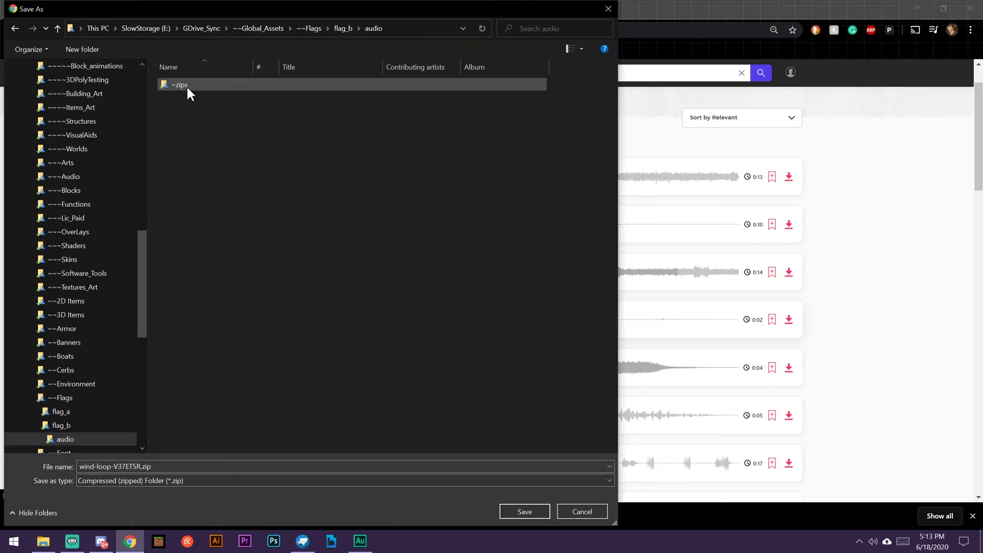
left_click(522, 511)
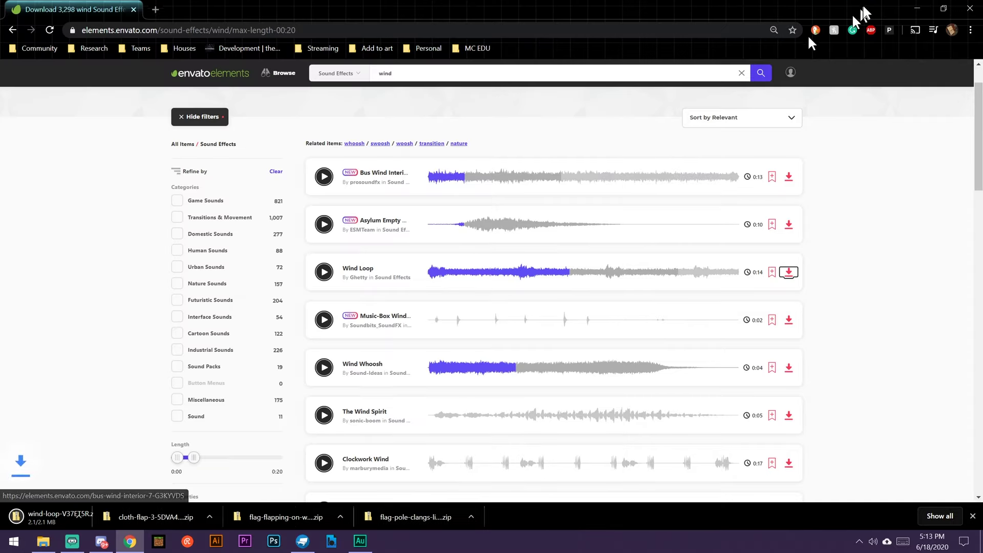
left_click(917, 8)
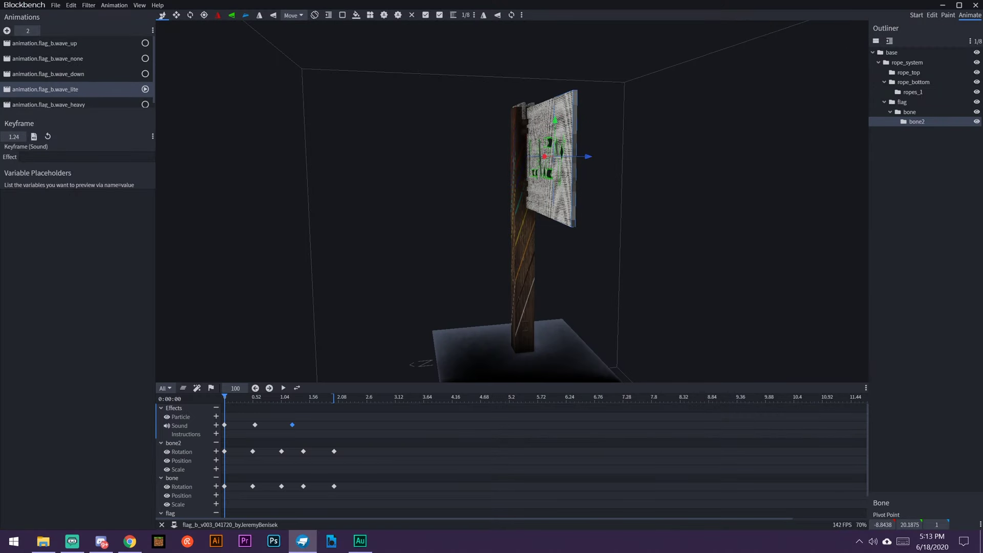
Step: Open Wind Loop NEW.wav from the downloaded files in Adobe Audition and play it
left_click(44, 541)
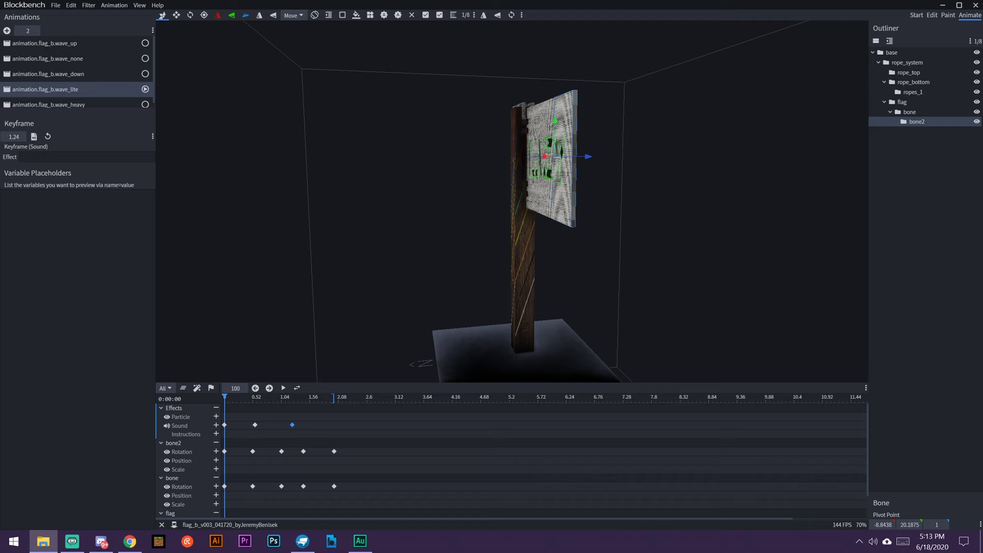
key("alt+Tab")
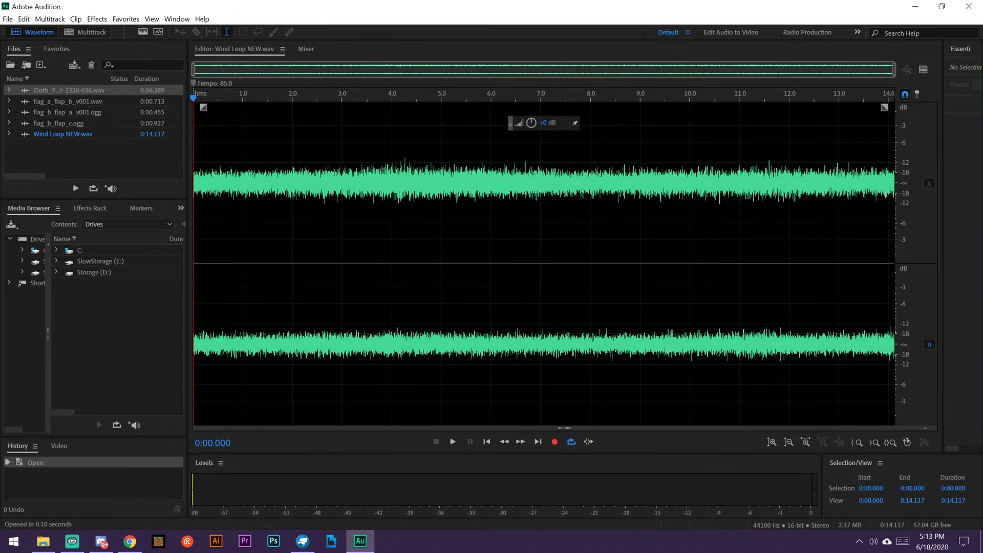
left_click(455, 442)
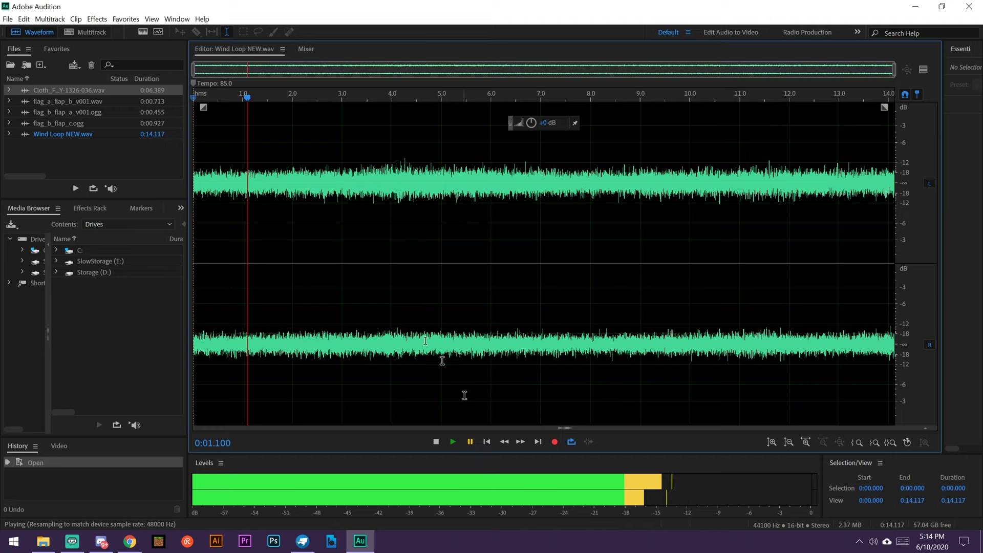
Step: Copy the wind loop's section from 0 to 1.000 s to a new audio file and listen to it
left_click_drag(247, 97, 189, 111)
right_click(225, 133)
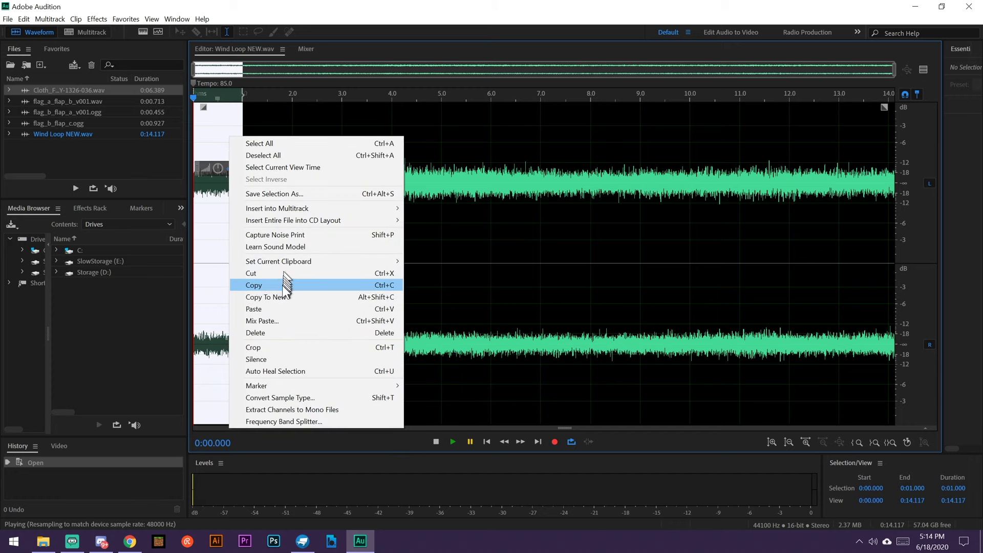
left_click(282, 294)
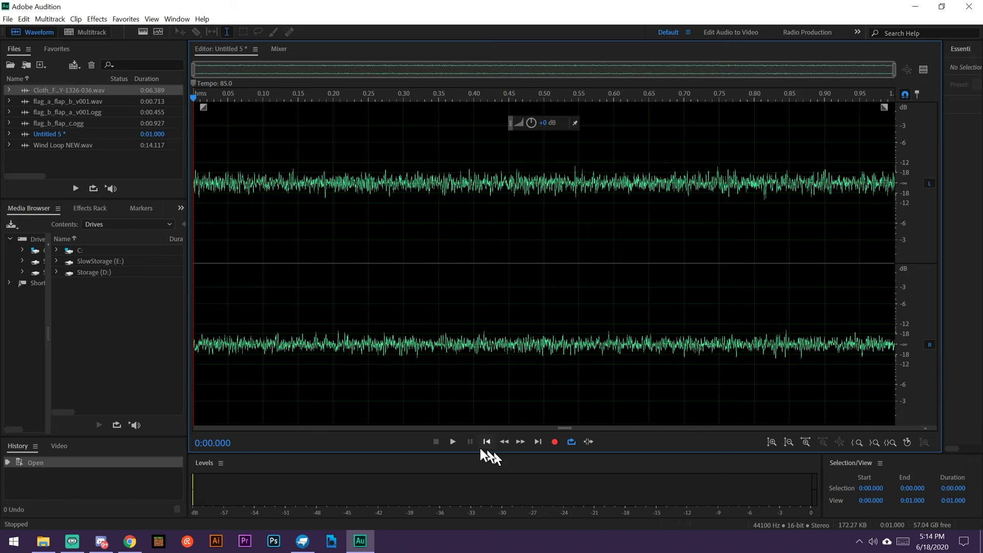
left_click(453, 442)
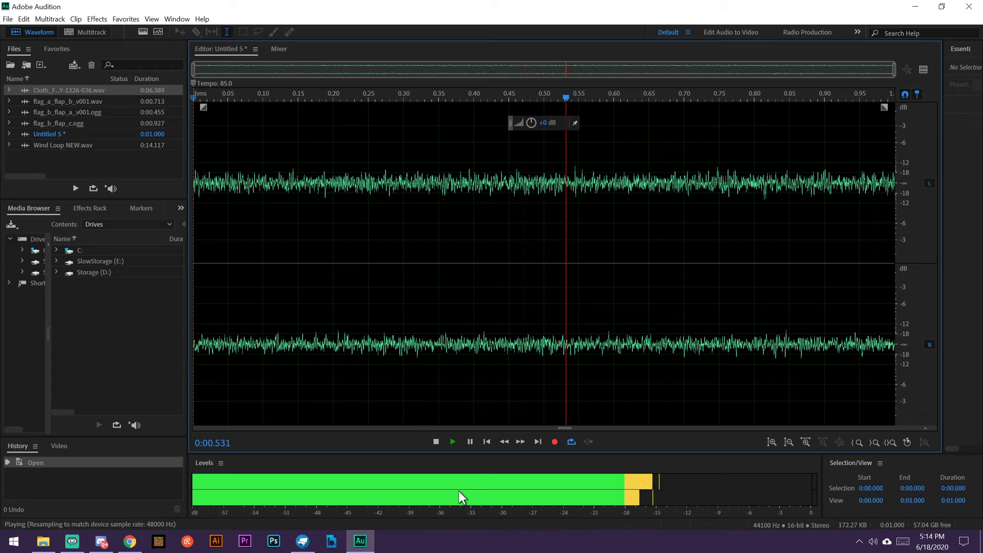
left_click(470, 442)
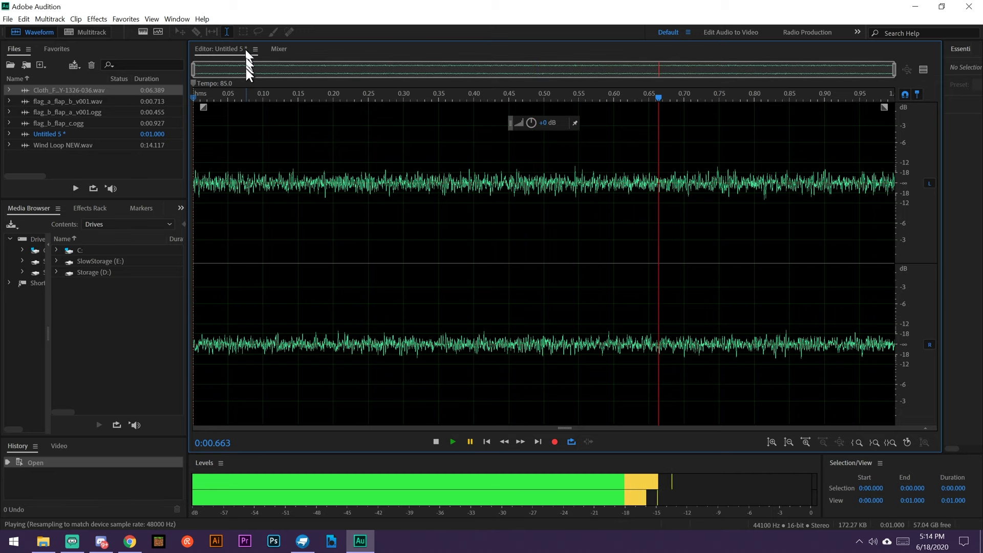
Step: Reopen Wind Loop NEW.wav, copy the section from about 2.03 to 3.00 s to a new audio file, and listen to it
double_click(63, 144)
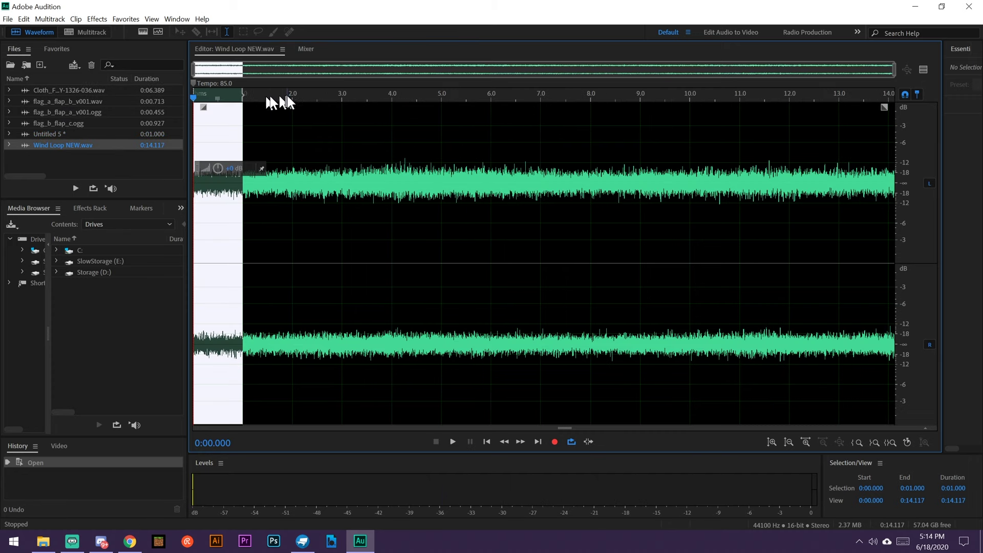
left_click_drag(291, 99, 486, 463)
right_click(318, 281)
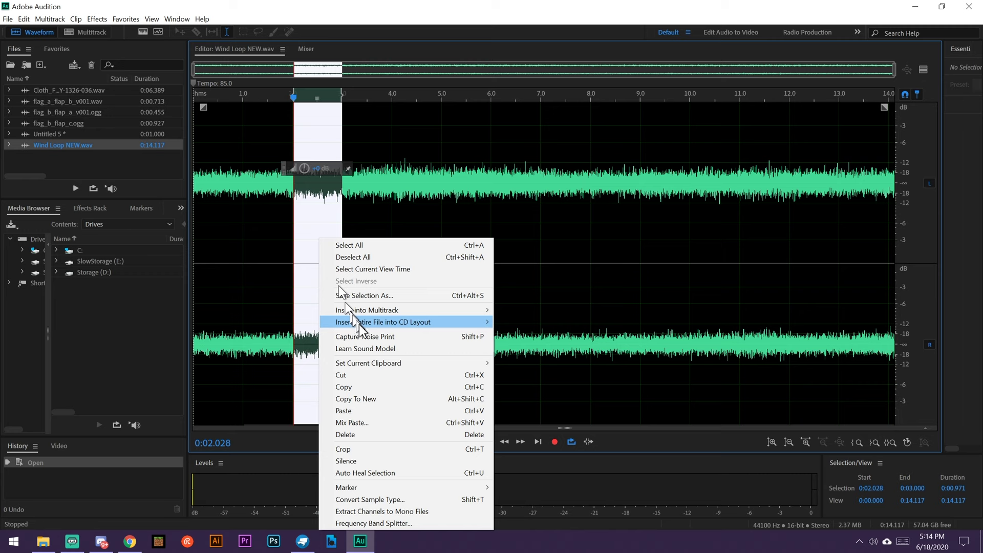
left_click(354, 404)
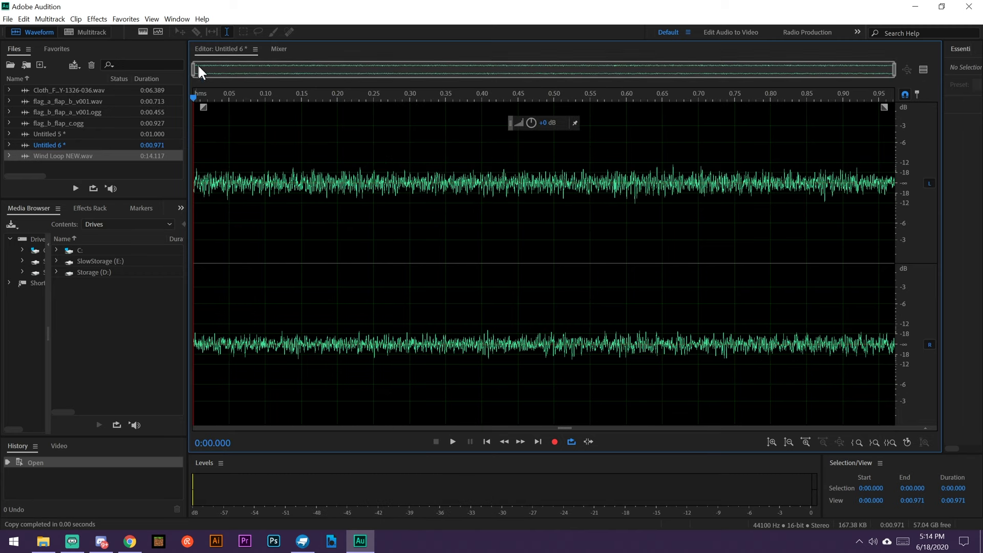
left_click(51, 145)
left_click(453, 442)
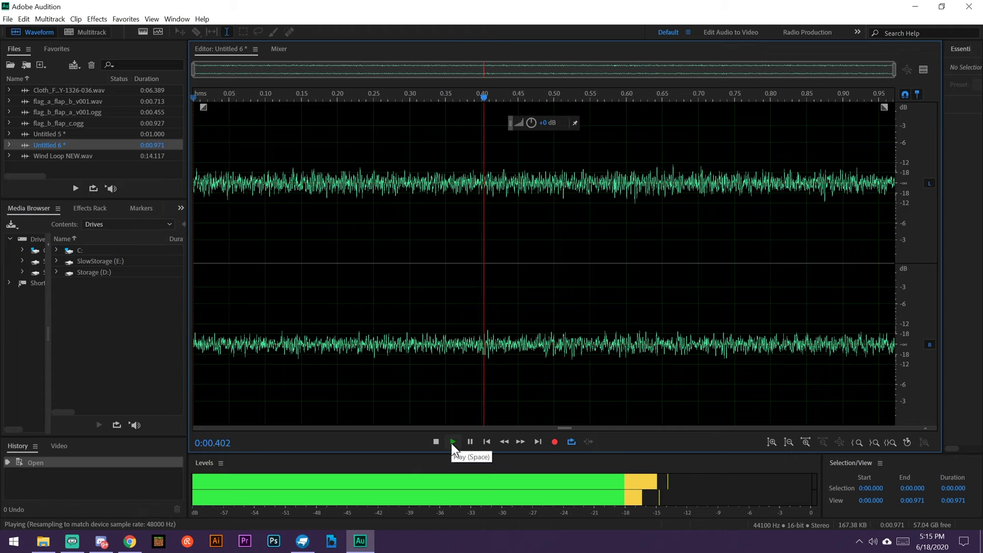
left_click(470, 442)
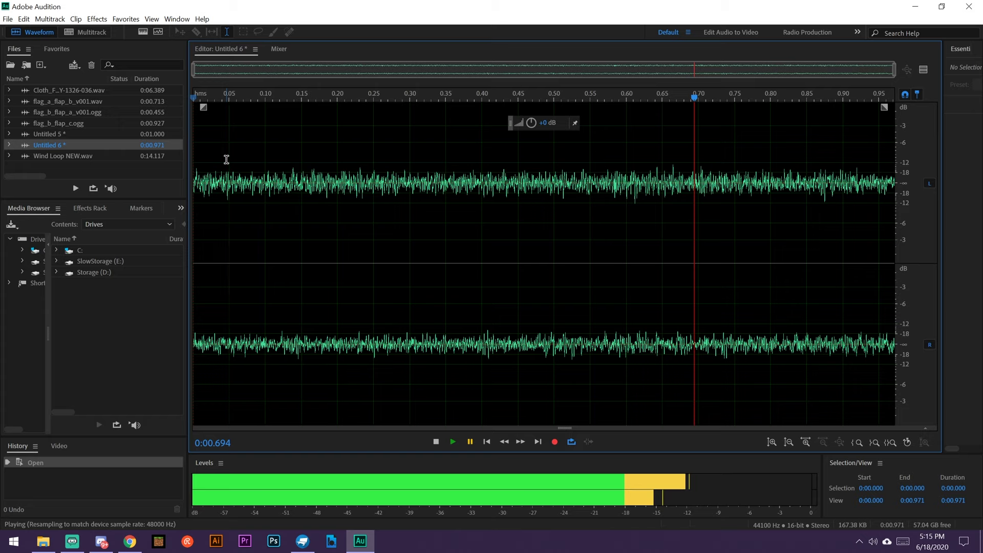
Step: Save the new wind clip as wind_a_v001.ogg in the flag_b audio folder, in Xiph OGG container format
right_click(227, 159)
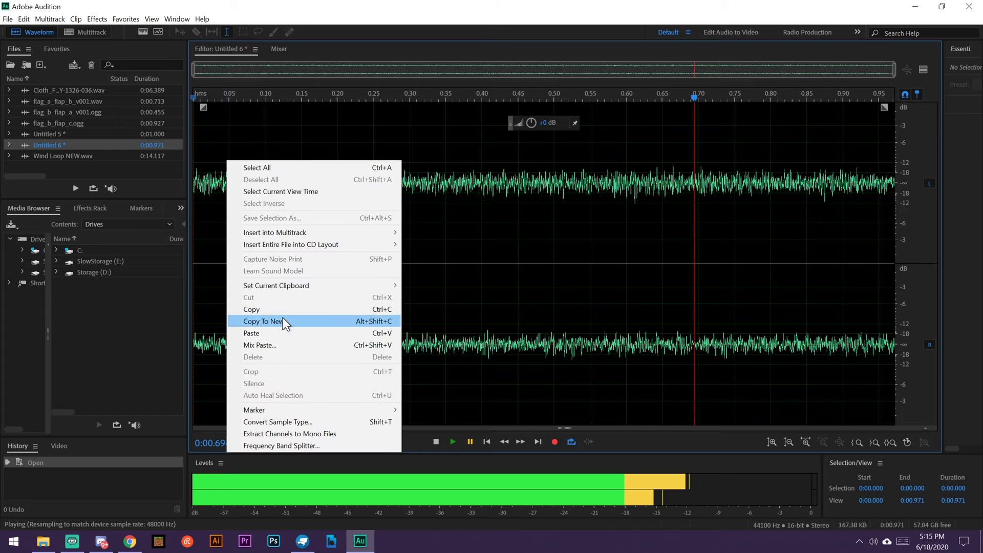
left_click(7, 19)
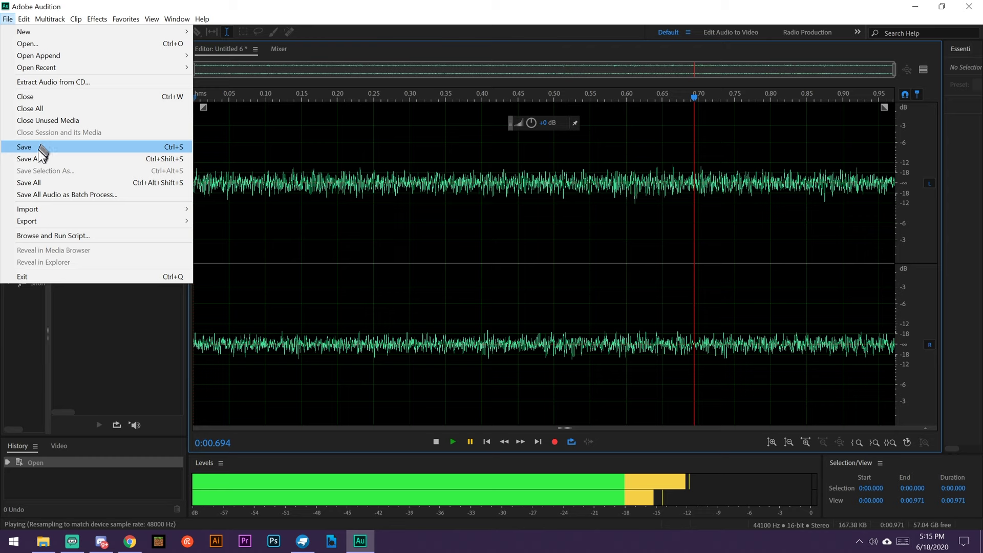
left_click(41, 158)
left_click(439, 241)
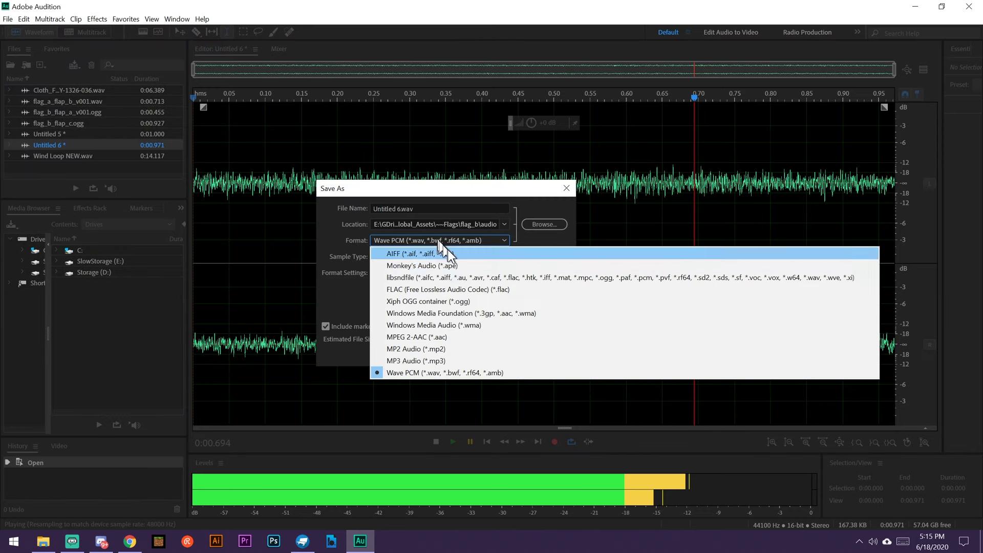
left_click(459, 302)
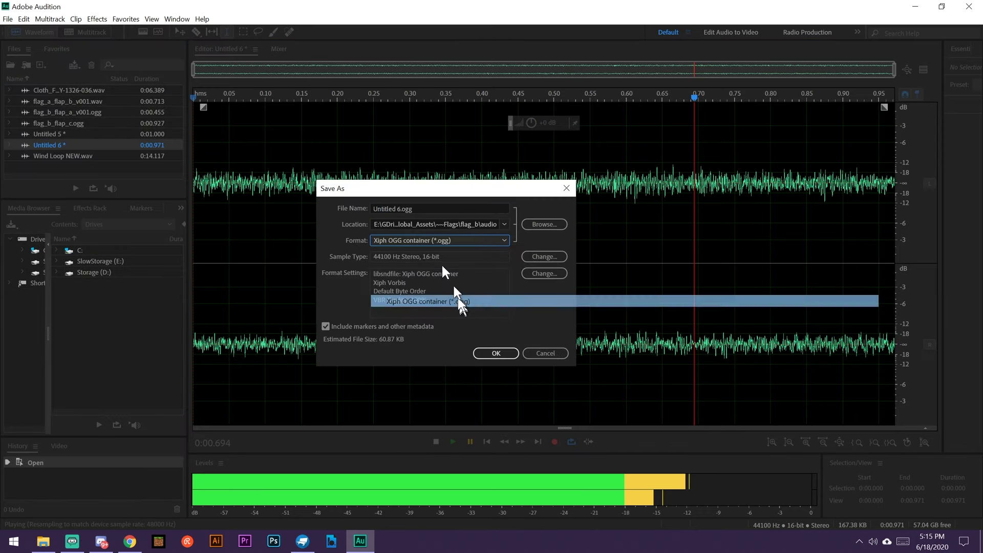
left_click_drag(403, 209, 318, 213)
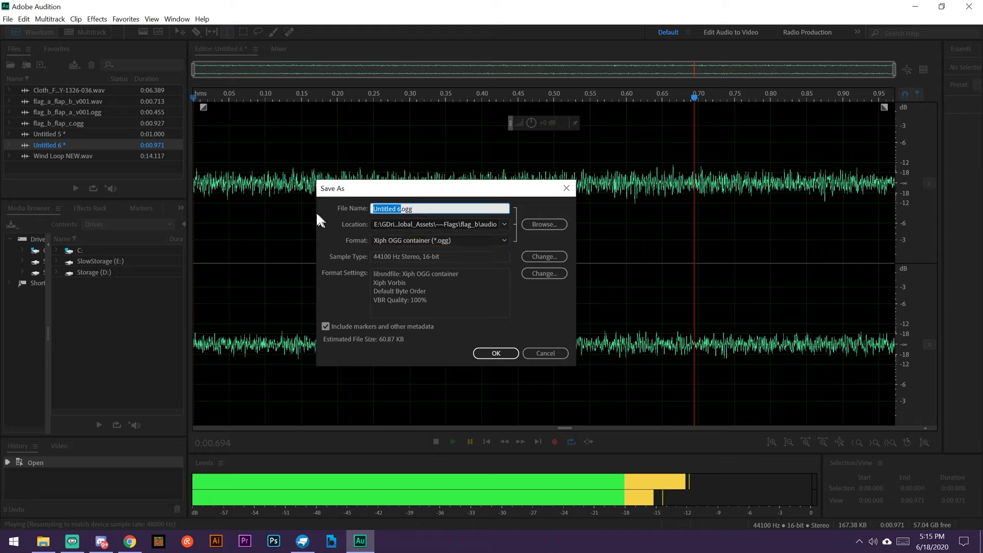
type("wind_a_v001")
left_click(496, 354)
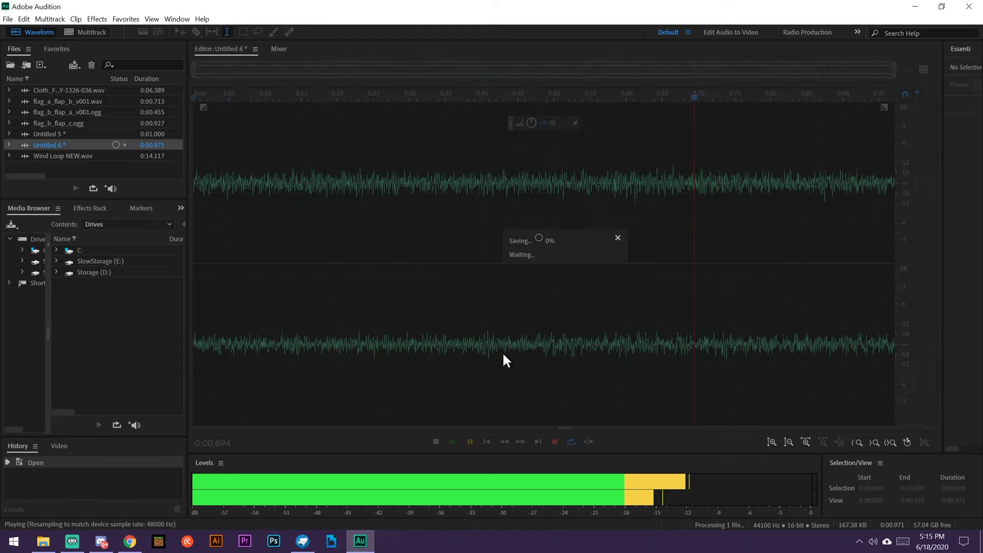
Step: Return to Blockbench and shift the first sound keyframe of wave_lite to 0.08
left_click(916, 5)
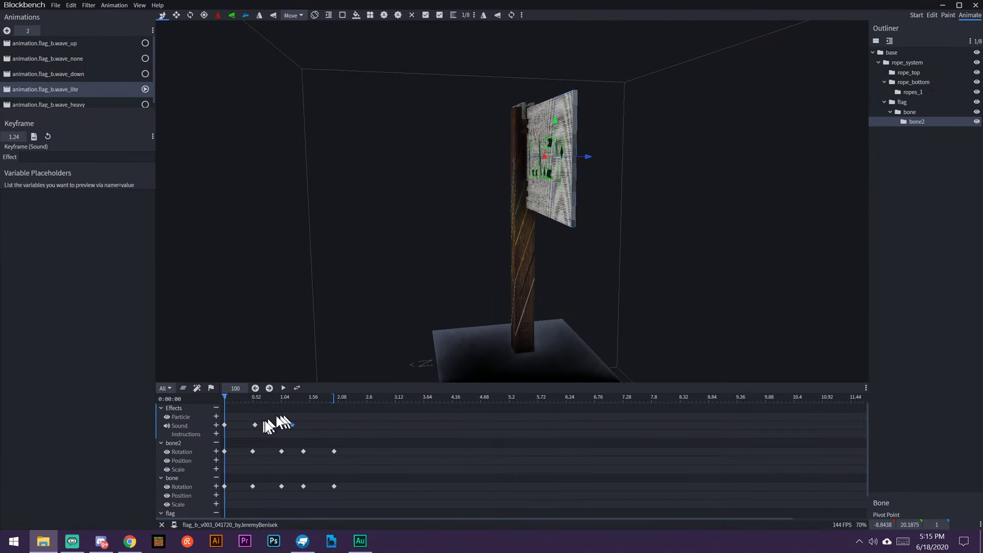
left_click(225, 425)
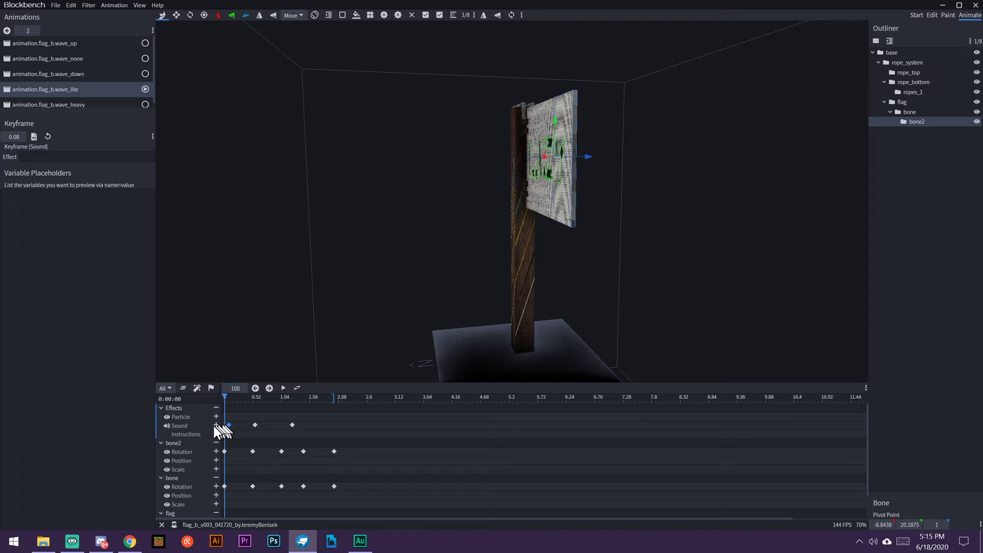
Step: Add a sound keyframe at 0 to wave_lite using the exported wind clip, and preview the animation
left_click(34, 137)
double_click(109, 146)
left_click(284, 388)
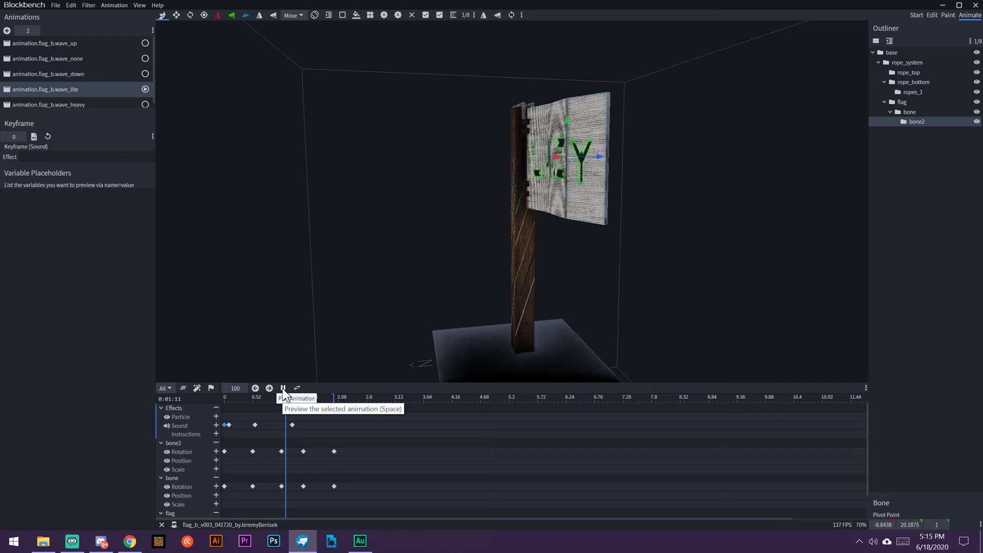
left_click(283, 388)
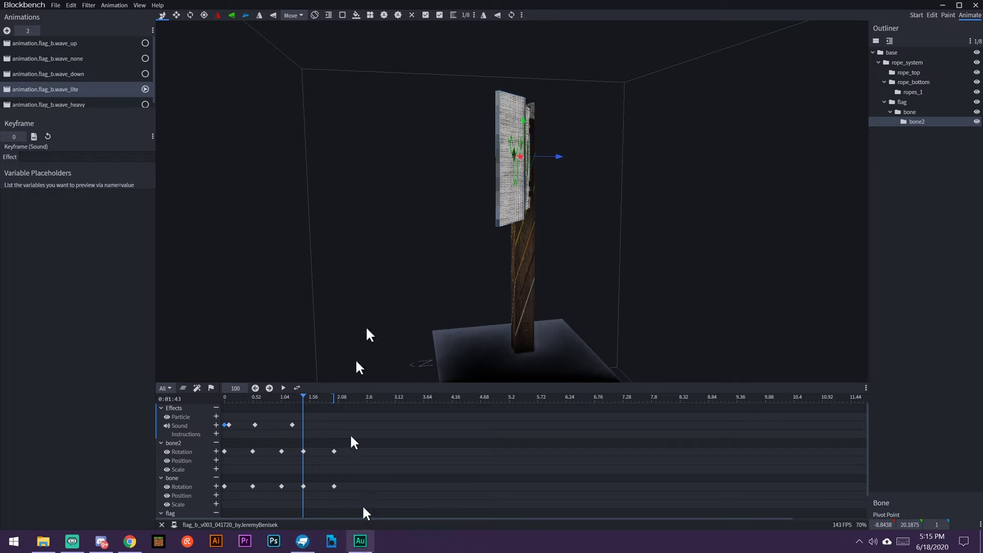
Step: Switch to Audition, copy the section of Wind Loop NEW.wav from 2.000 to 4.000 s to a new audio file, and listen to it
left_click(358, 542)
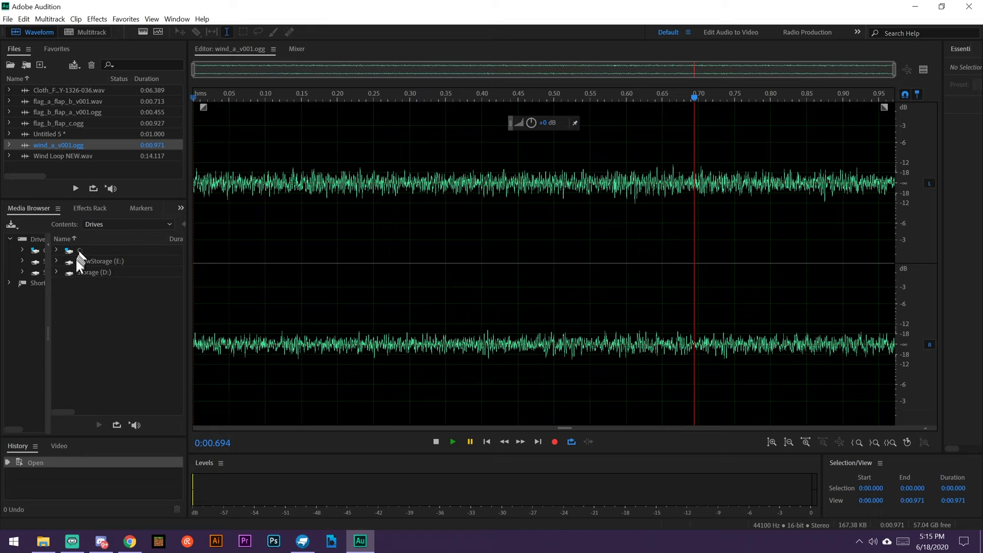
double_click(48, 155)
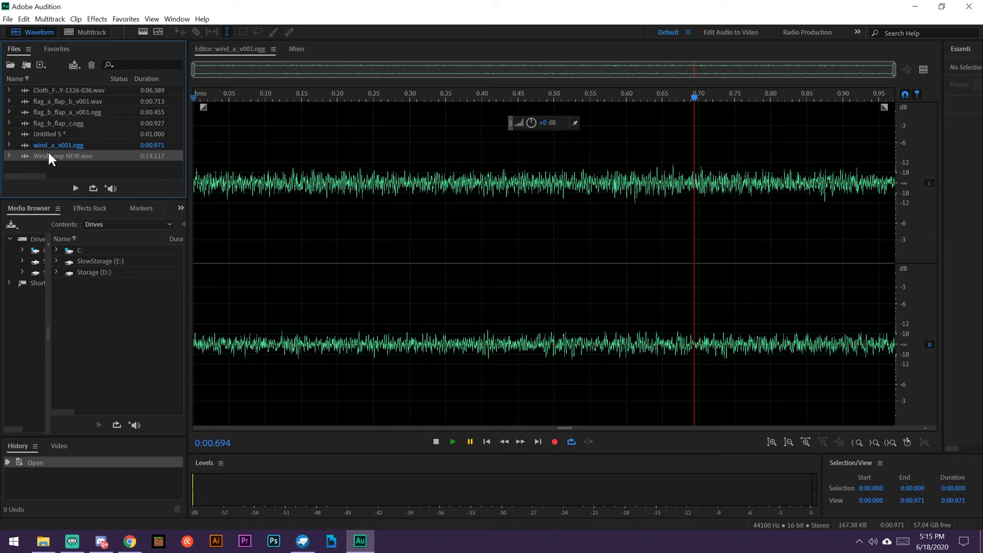
left_click(287, 129)
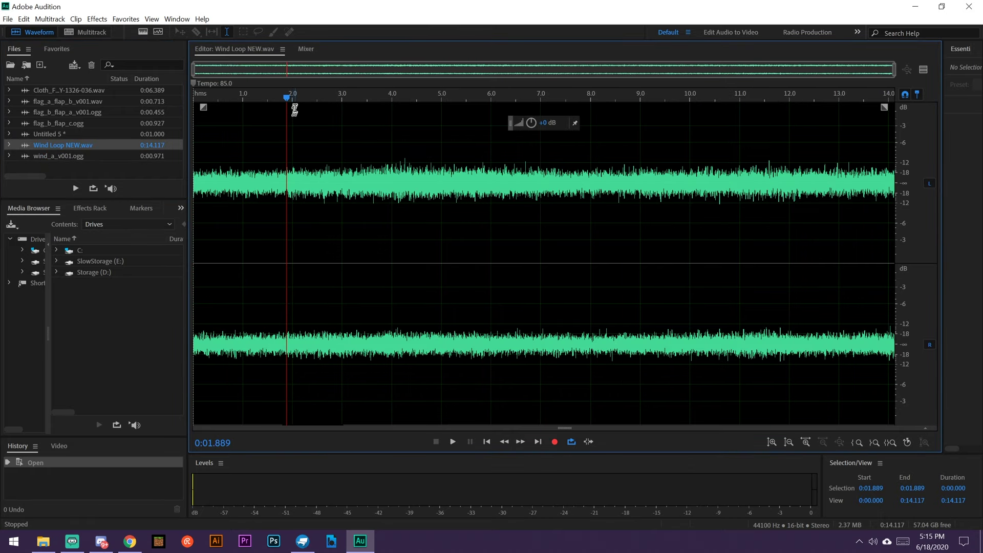
left_click_drag(292, 114, 390, 117)
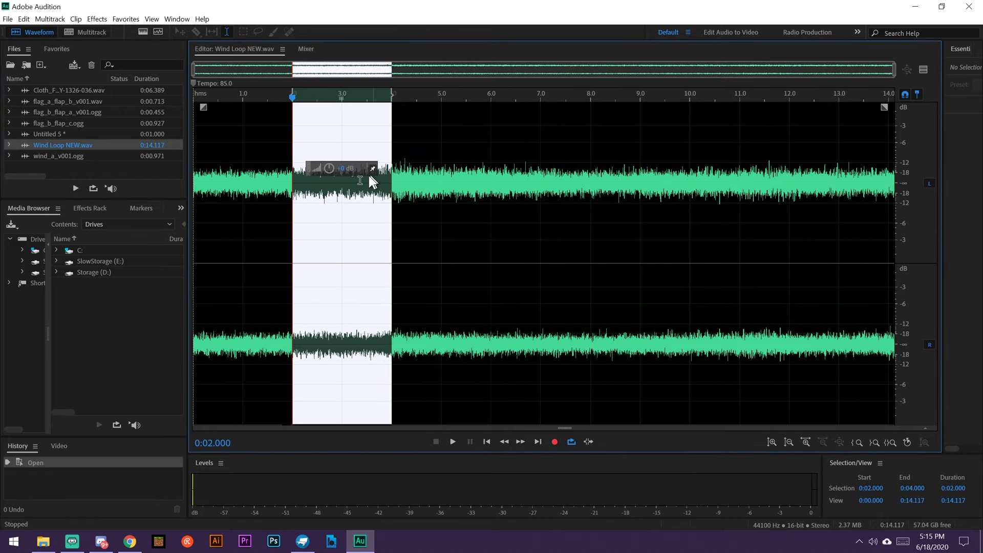
right_click(343, 140)
left_click(402, 301)
left_click(452, 442)
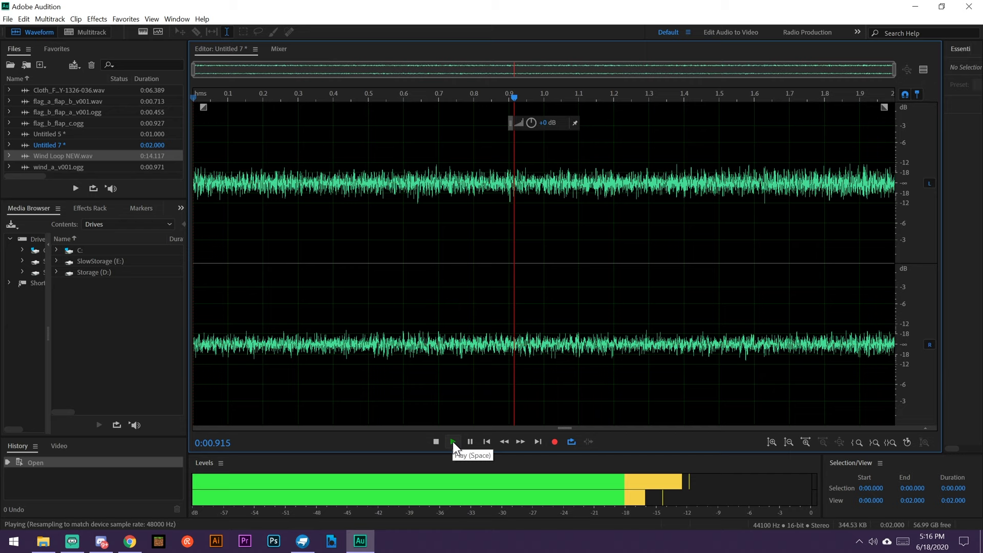
left_click(7, 19)
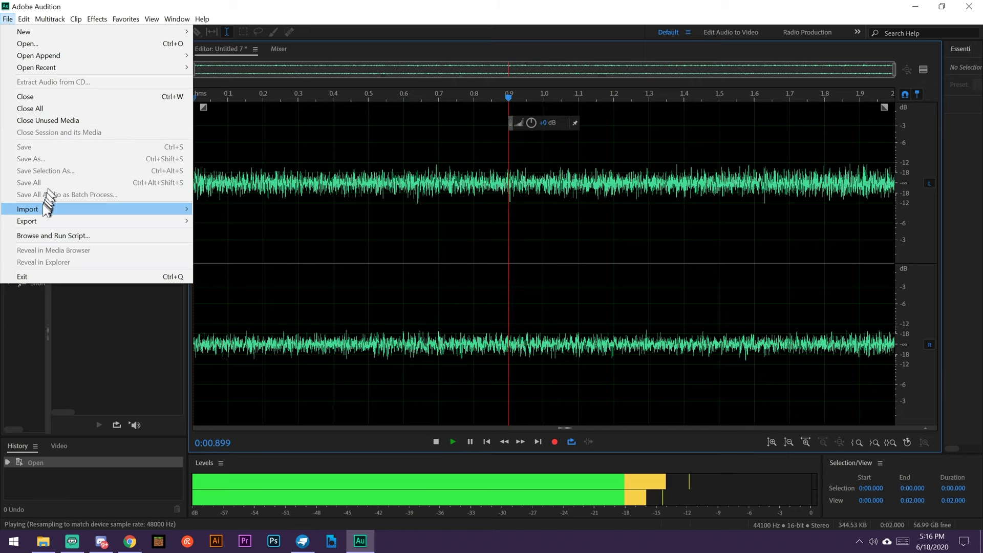
mouse_move(40, 221)
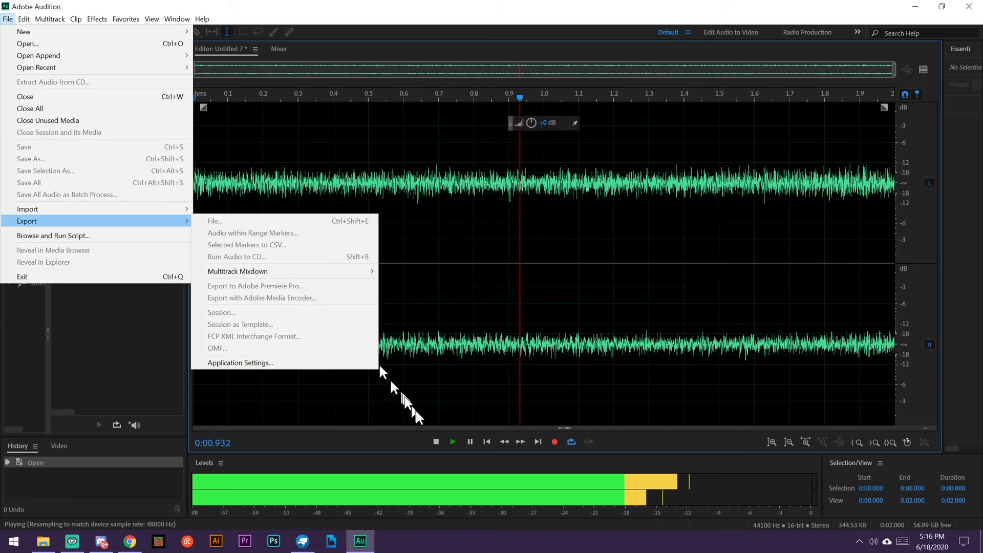
left_click(468, 440)
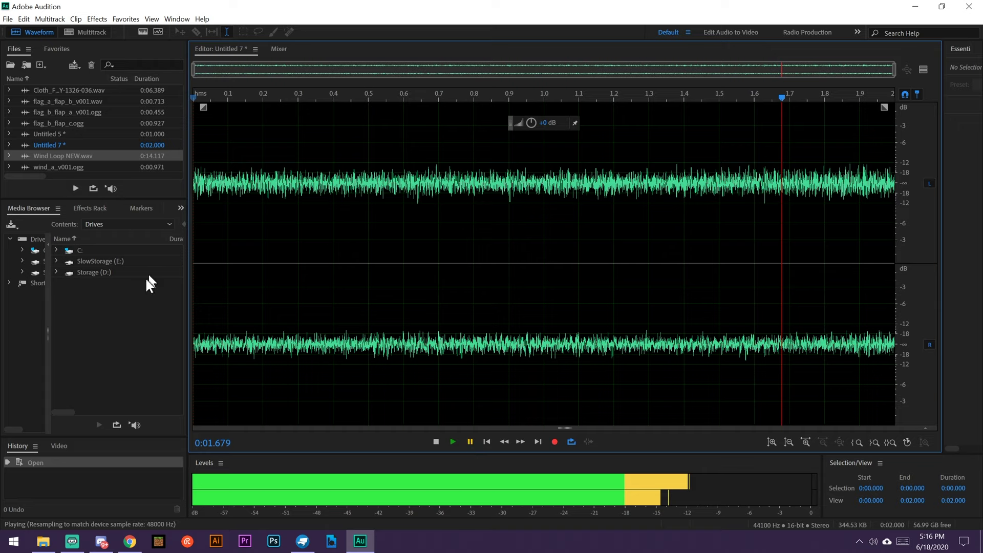
Step: Close the unsaved audio files Untitled 7 and Untitled 5 without saving their changes
right_click(40, 145)
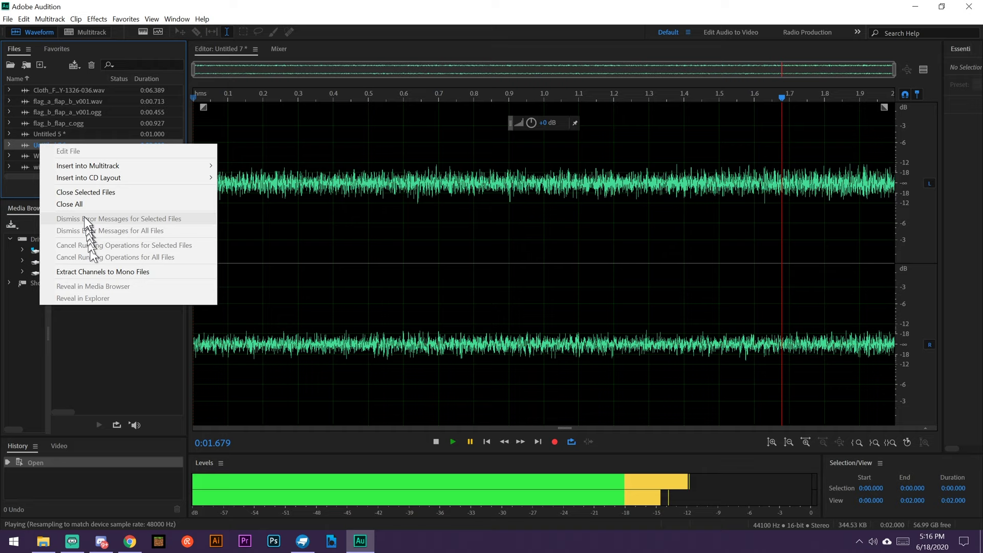
left_click(79, 192)
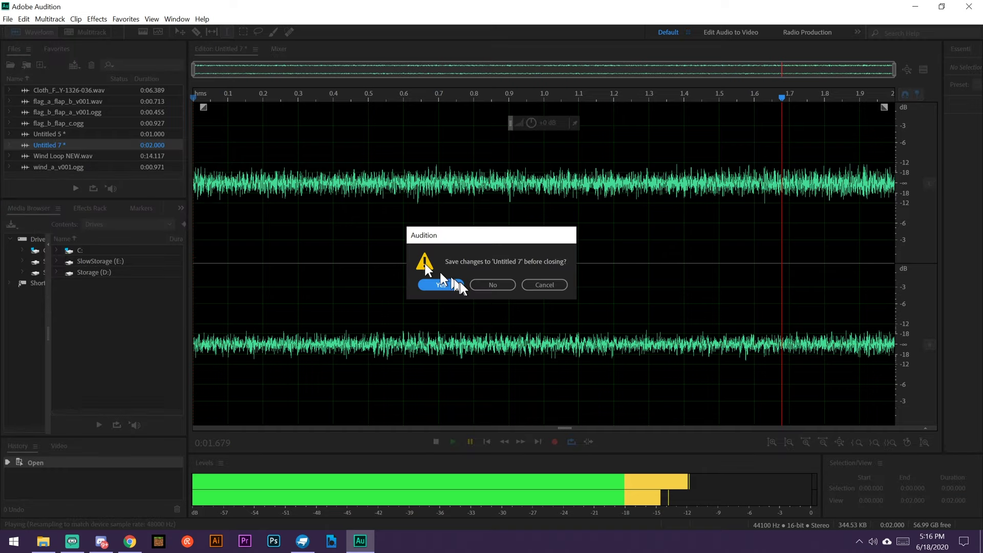
left_click(509, 283)
right_click(39, 129)
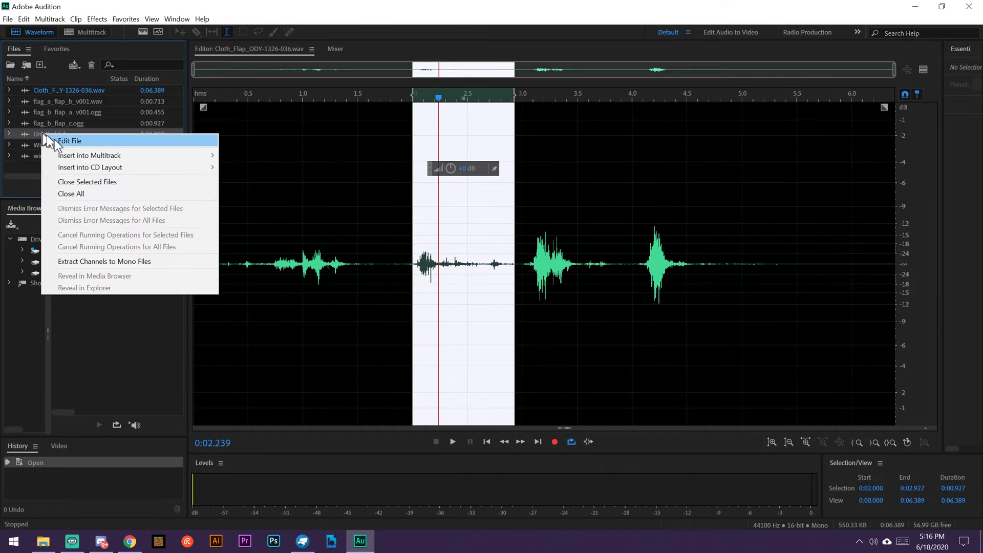
left_click(103, 193)
left_click(490, 285)
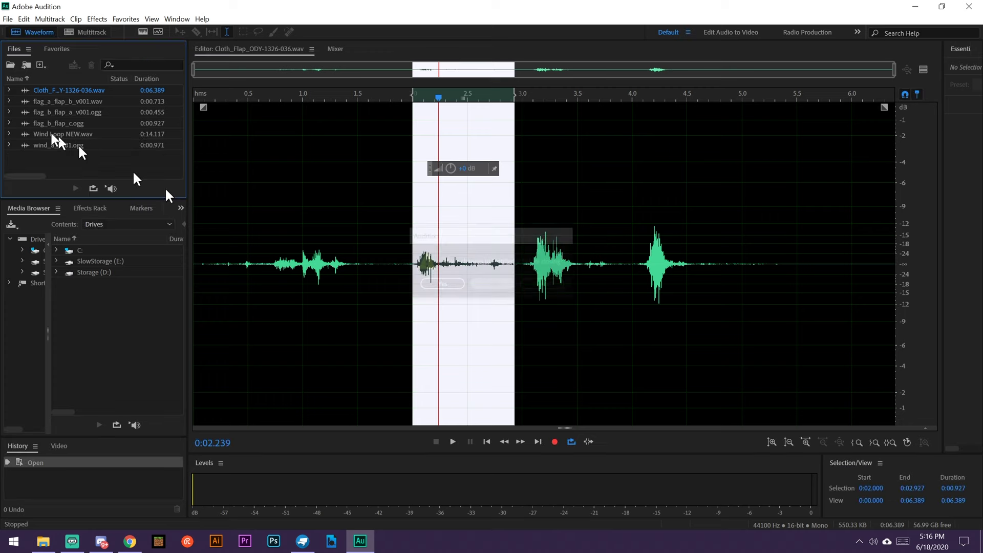
Step: Reopen Wind Loop NEW.wav, listen to the section from 5.000 to 7.000 s, and copy it to a new audio file
left_click(56, 134)
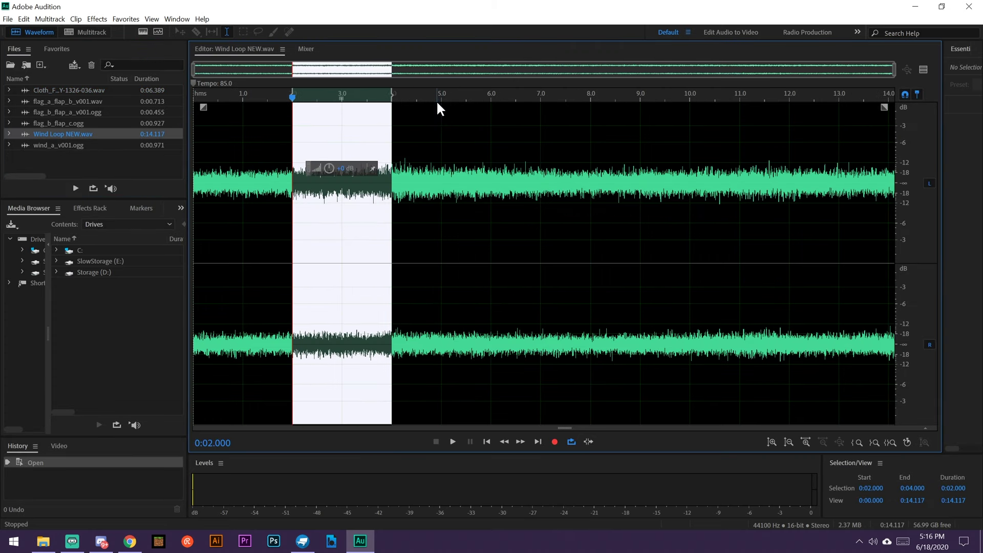
left_click(441, 97)
key("space")
key("space")
left_click_drag(442, 110, 543, 124)
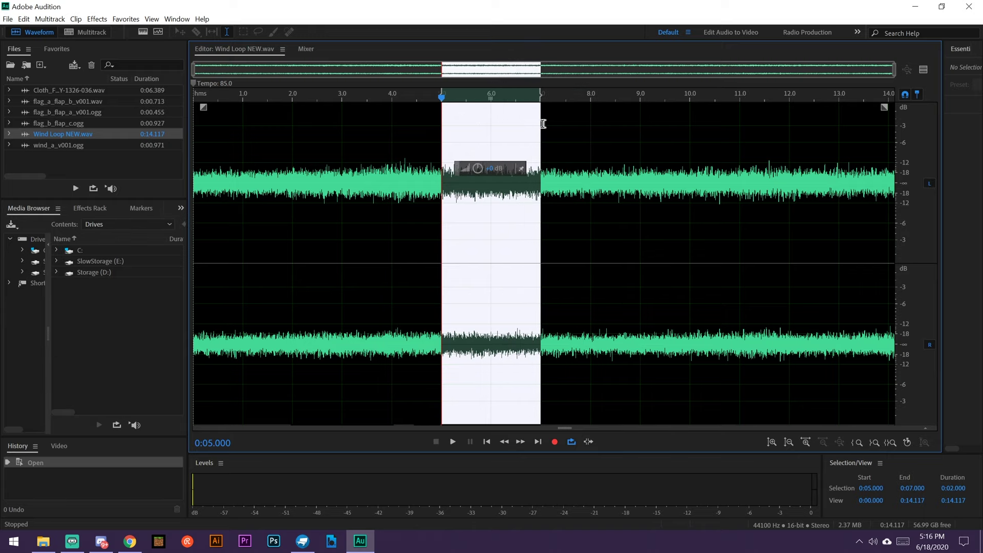
left_click(451, 441)
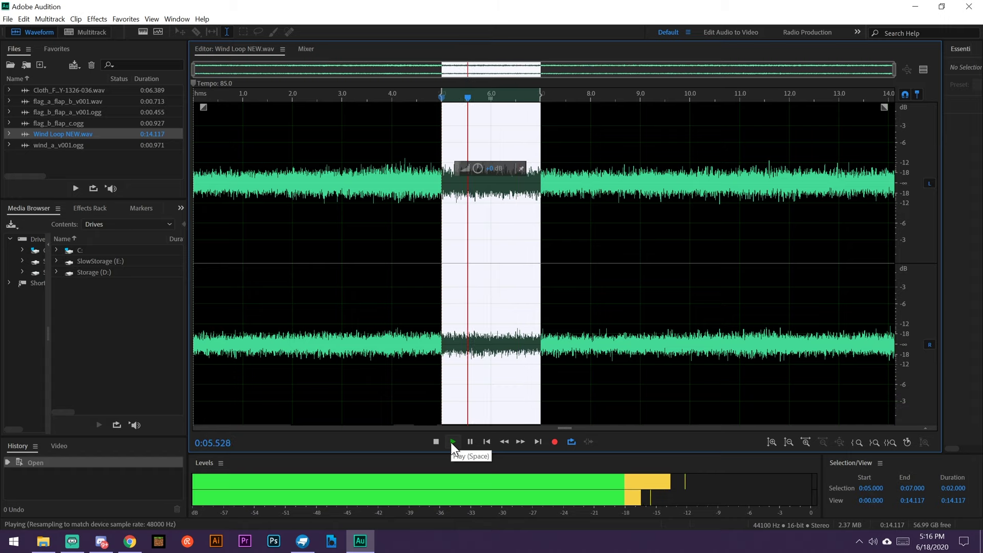
right_click(477, 417)
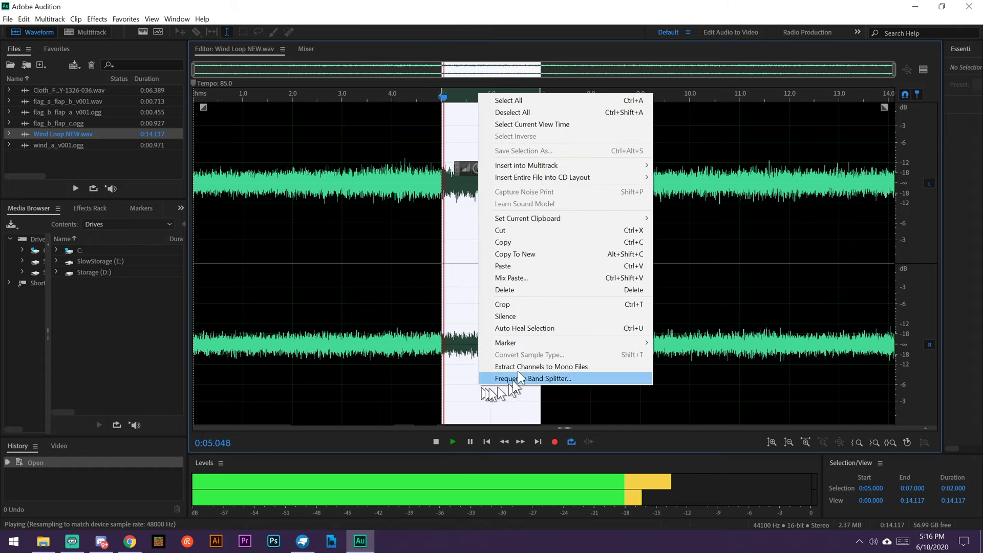
left_click(524, 255)
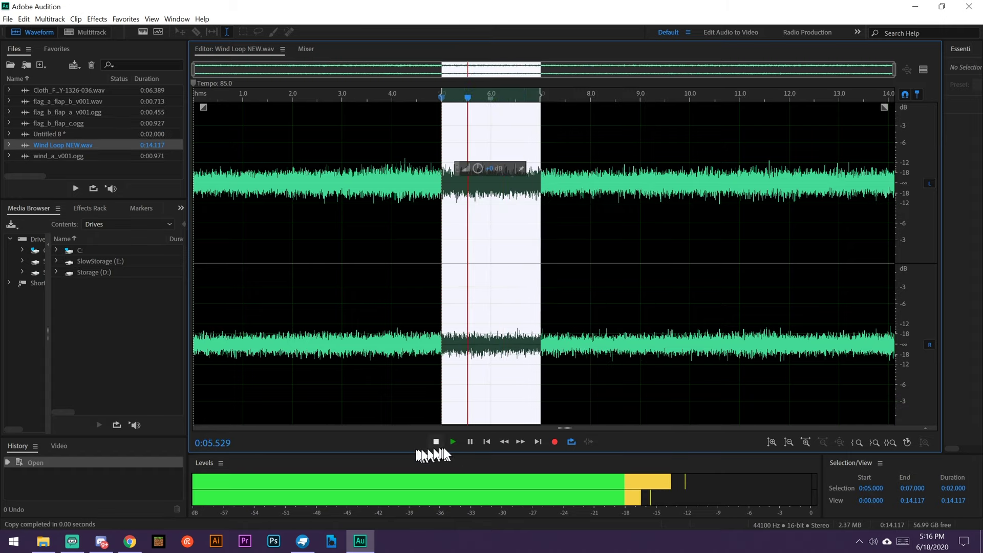
left_click(470, 441)
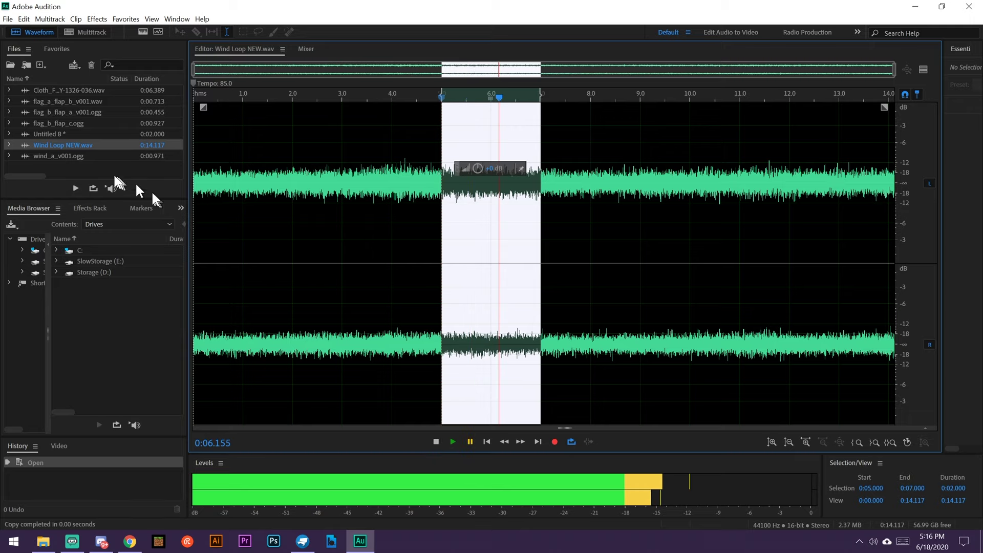
Step: Open the new two-second wind clip, close the old wind_a_v001.ogg, and listen to the new clip
left_click(73, 156)
double_click(56, 132)
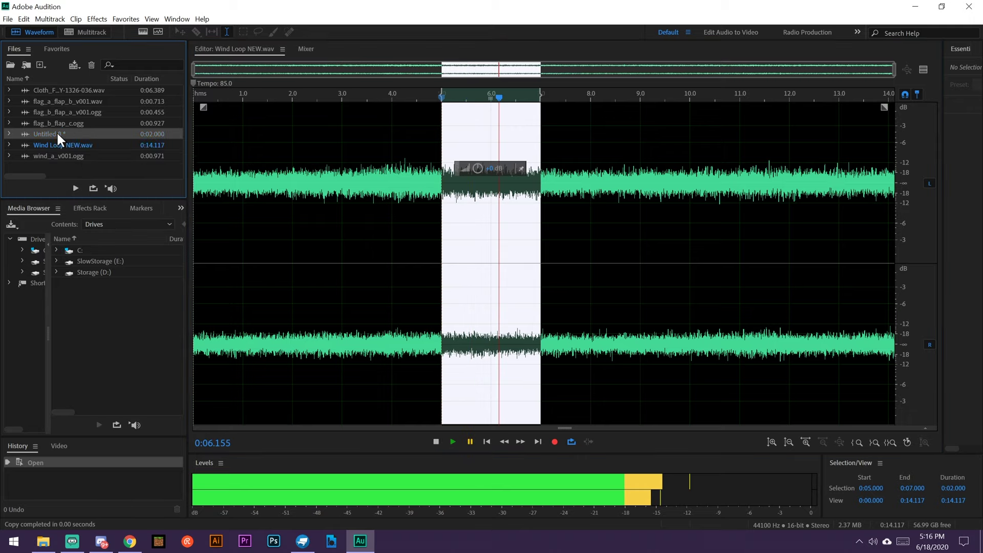
right_click(66, 157)
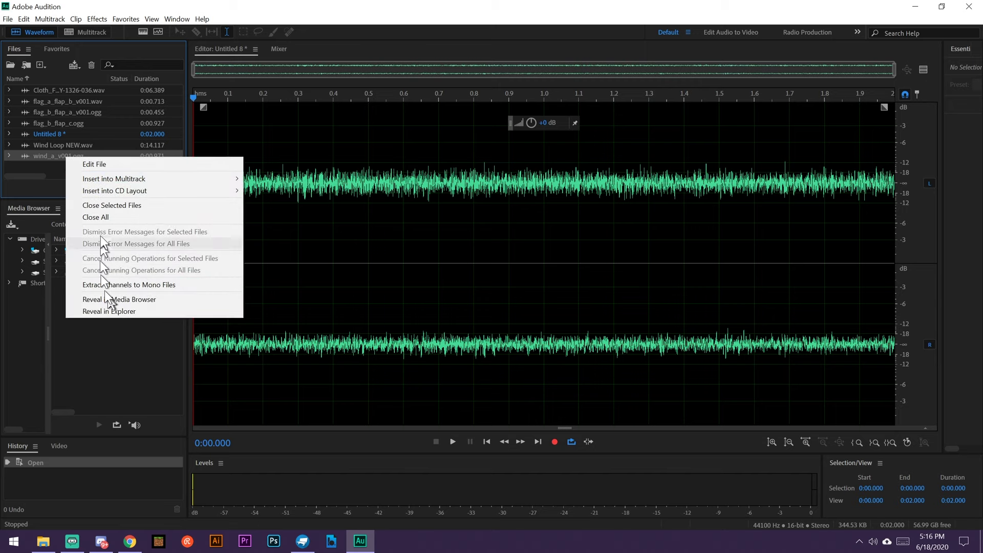
left_click(97, 205)
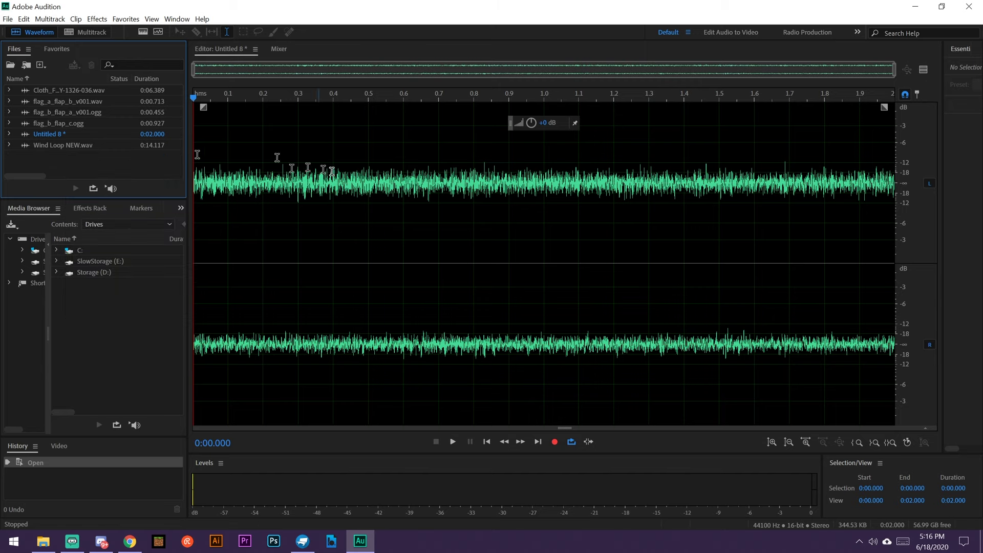
left_click(453, 440)
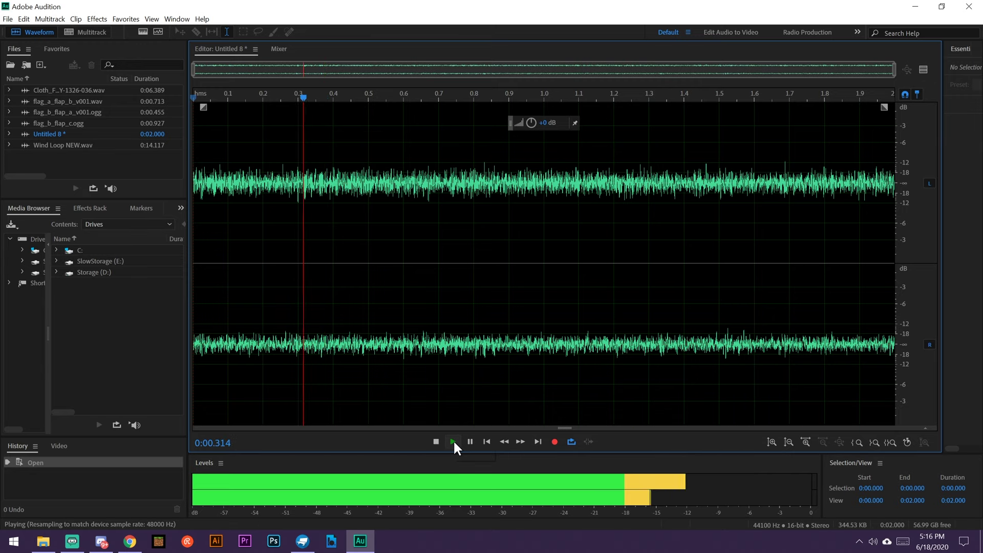
left_click(470, 441)
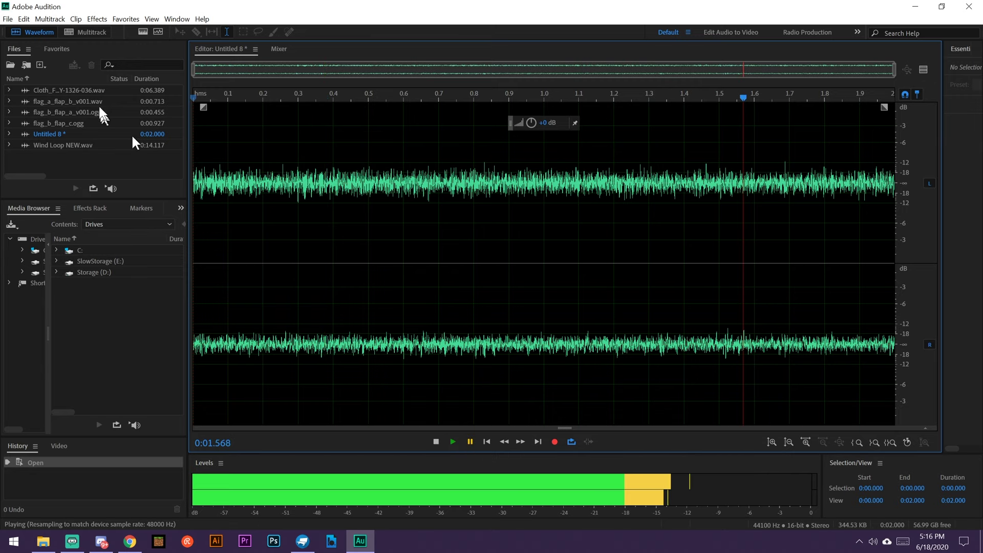
Step: Export the two-second wind clip to the flag_b audio folder as wind_a_v001.ogg in Xiph OGG container format, overwriting the existing file
left_click(8, 19)
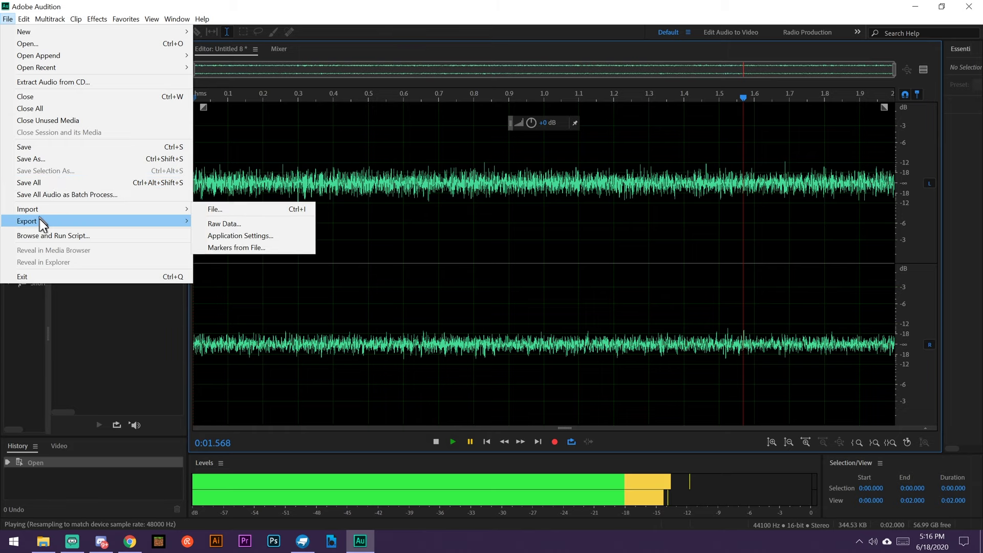
mouse_move(41, 221)
left_click(228, 222)
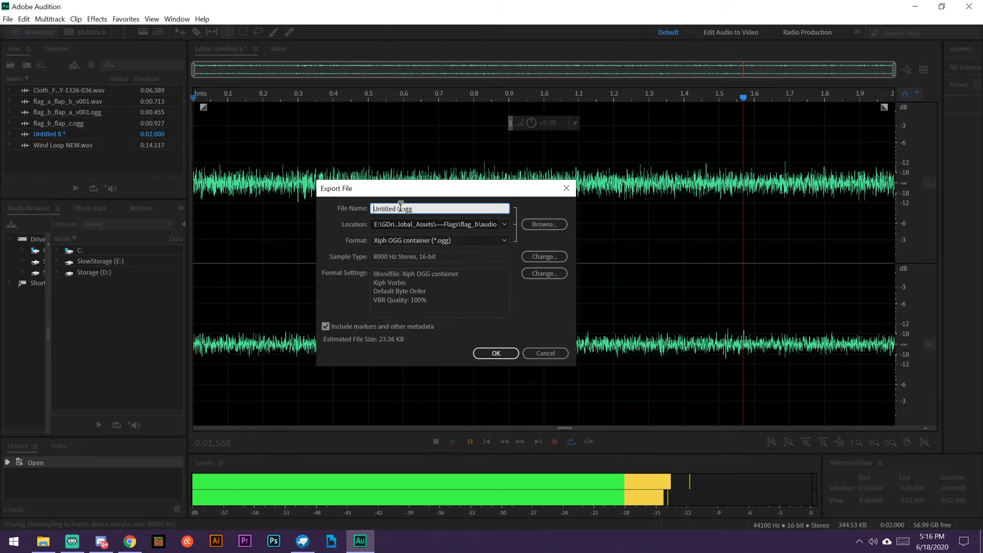
type("wind_a_v001")
key("Return")
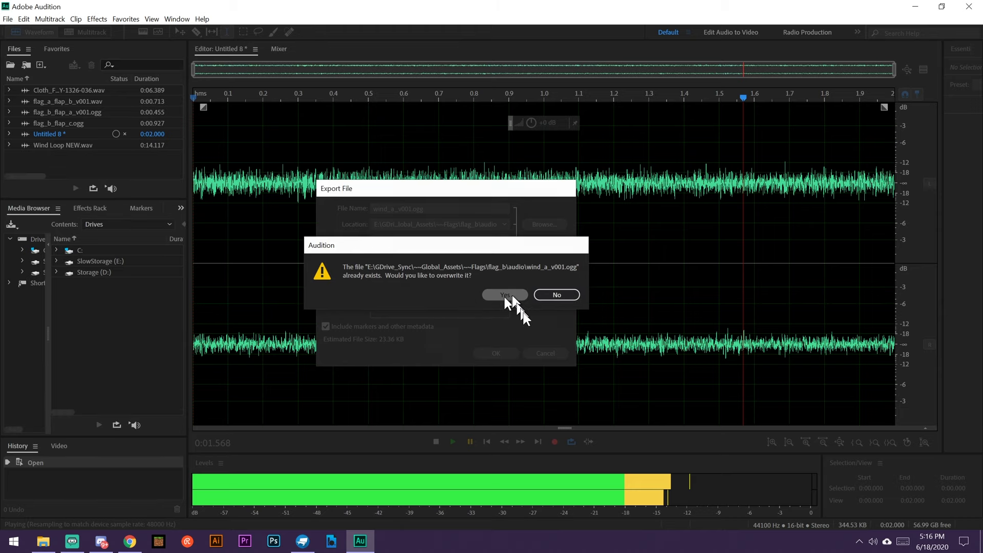
left_click(506, 295)
Step: Return to Blockbench and play the wave_lite animation twice to check how the wind and flap sounds fit
left_click(916, 7)
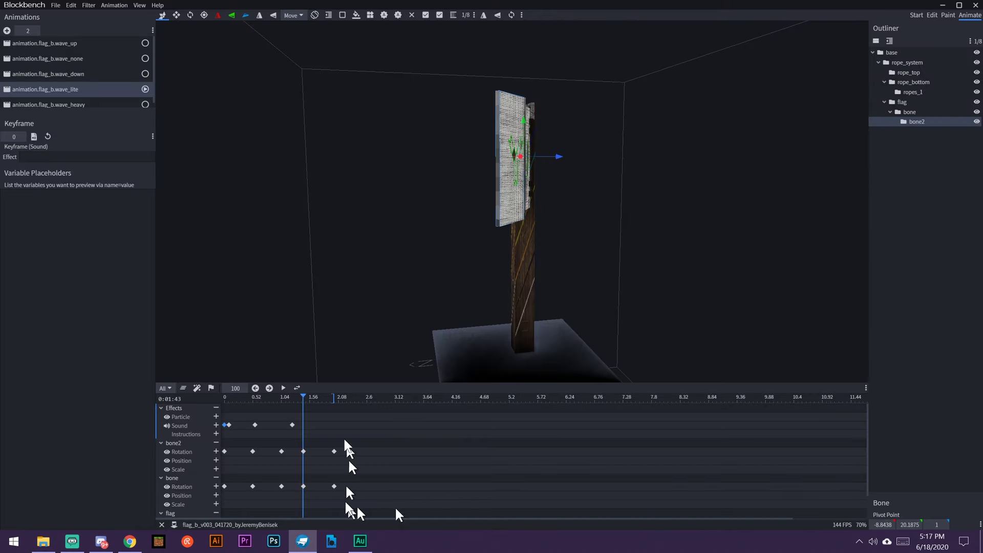
left_click(283, 387)
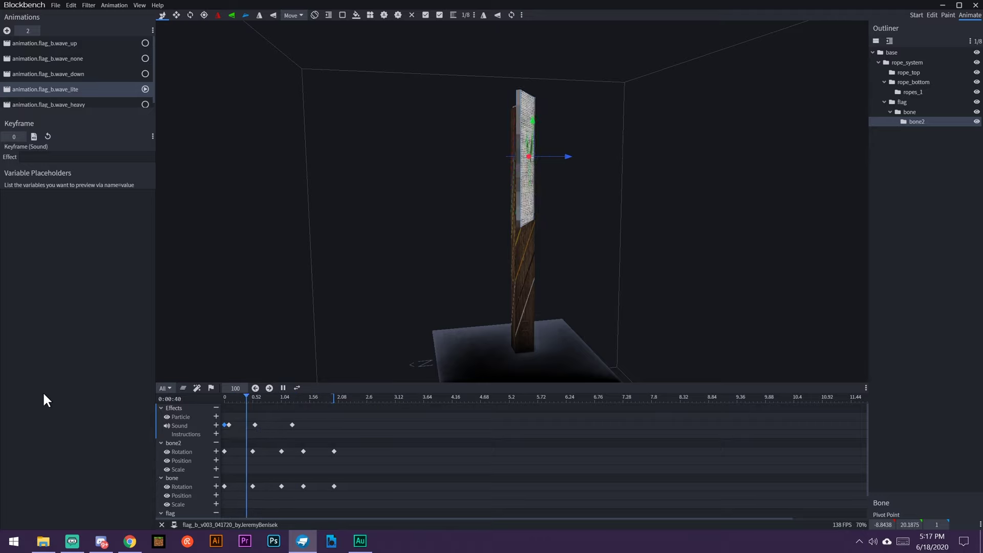
left_click(283, 389)
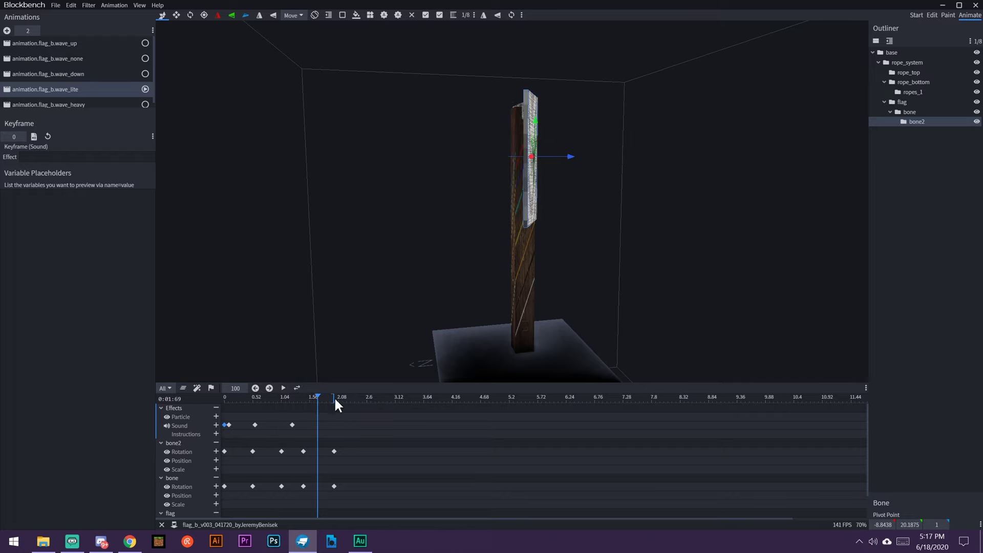
left_click(283, 388)
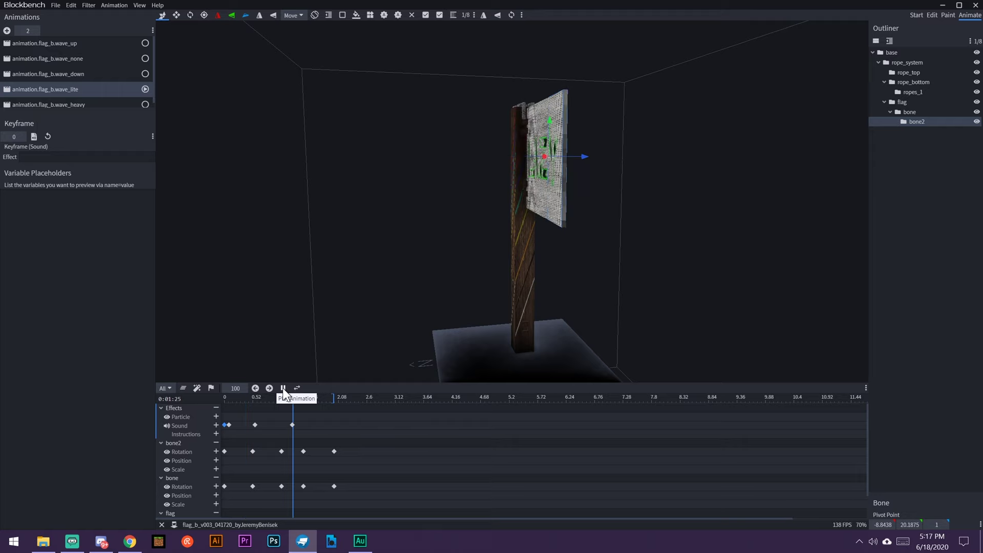
left_click(283, 388)
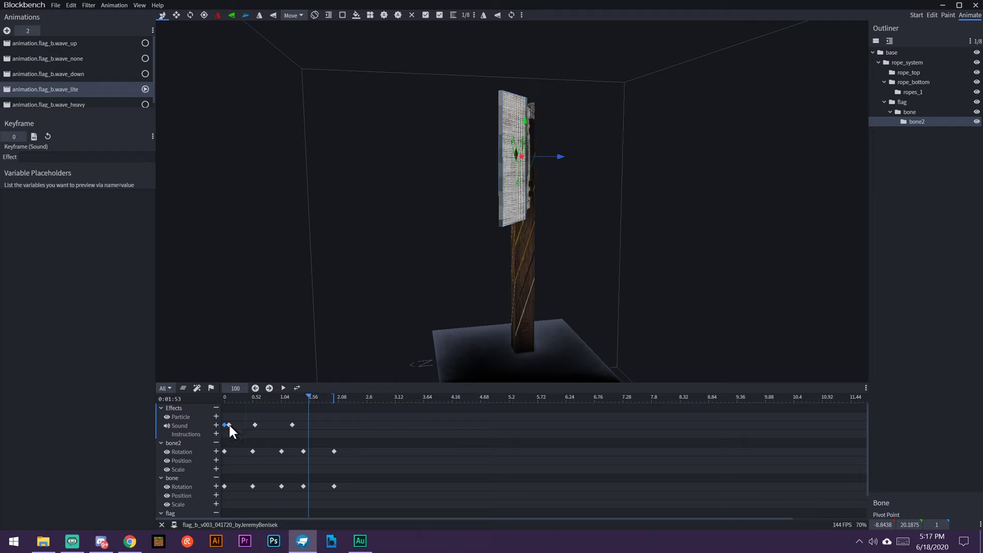
Step: Shift the first sound keyframe of wave_lite to 0.04, nudge the second one slightly forward in time, and preview the animation
left_click_drag(225, 425, 227, 425)
left_click(282, 388)
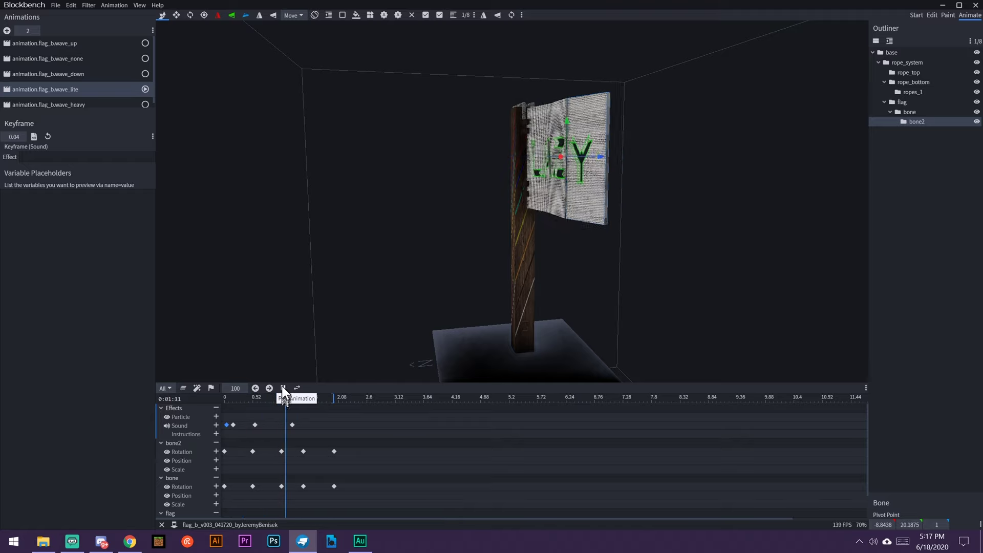
left_click(283, 388)
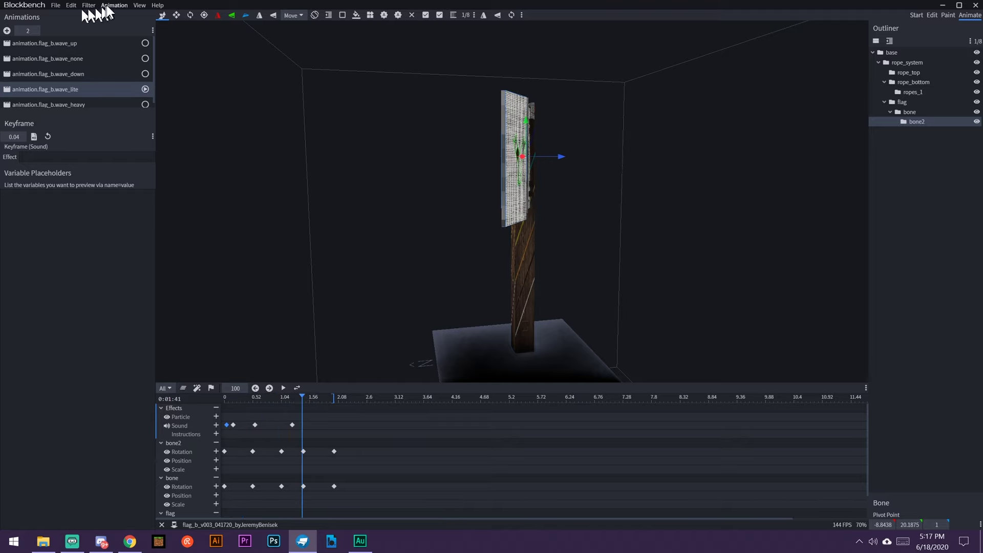